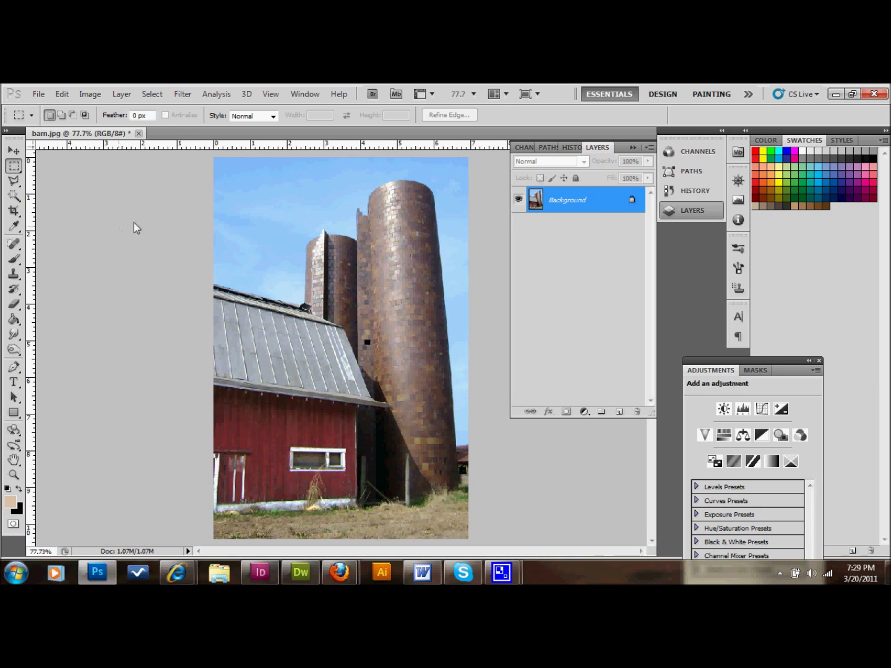
Convert the background to a regular layer and enlarge the canvas to 540 by 790 pixels
double_click(599, 209)
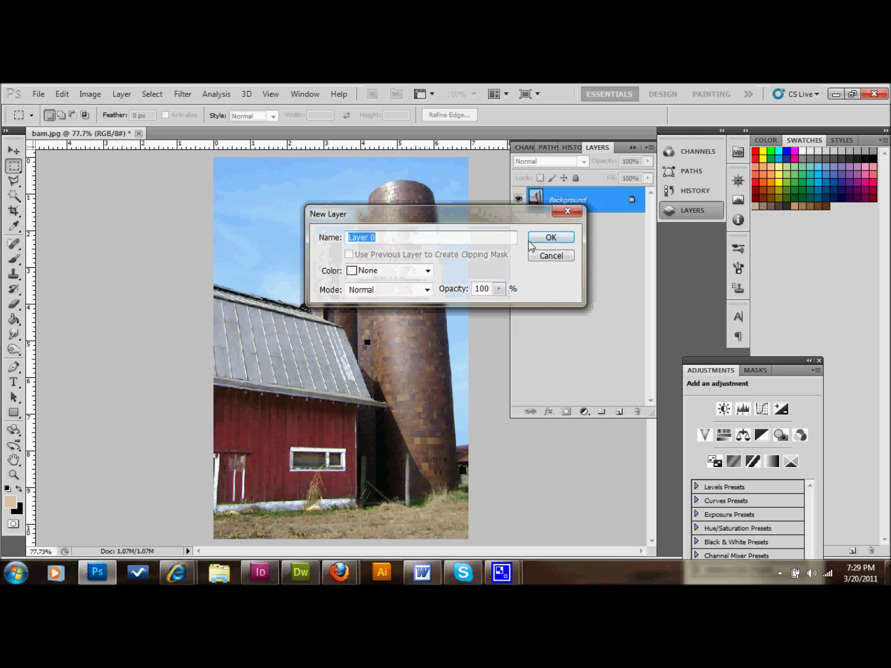
left_click(554, 238)
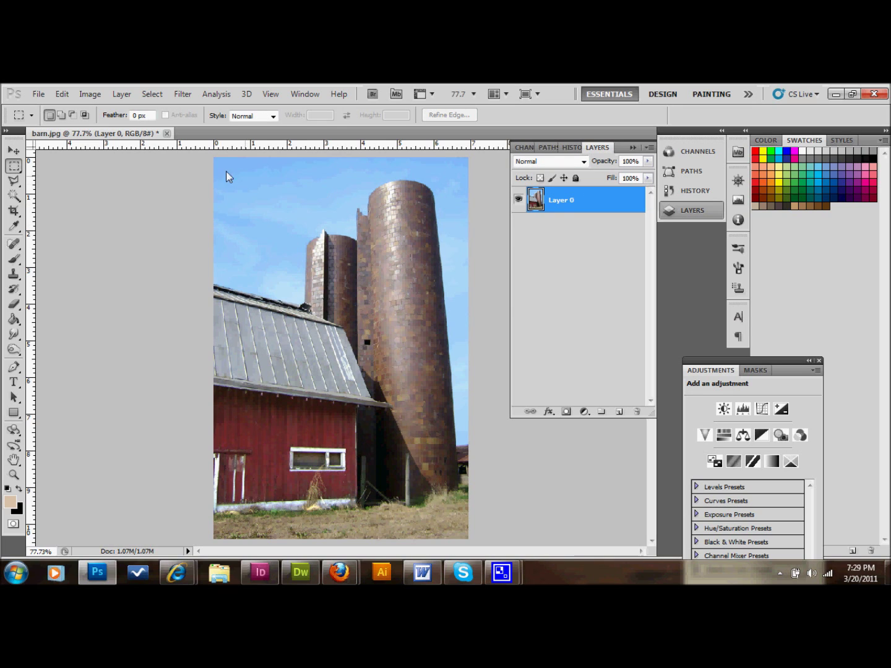
left_click(92, 97)
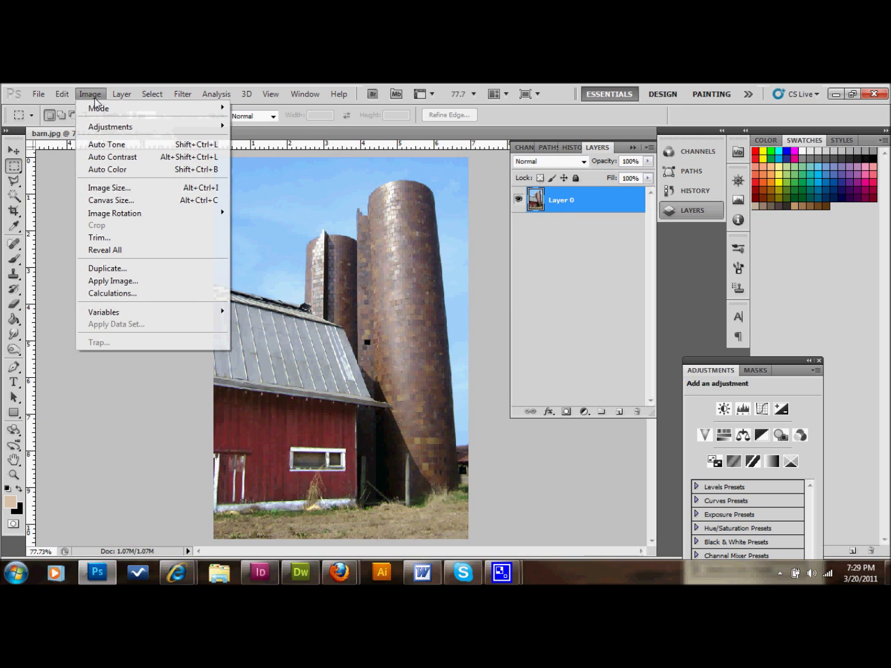
left_click(109, 200)
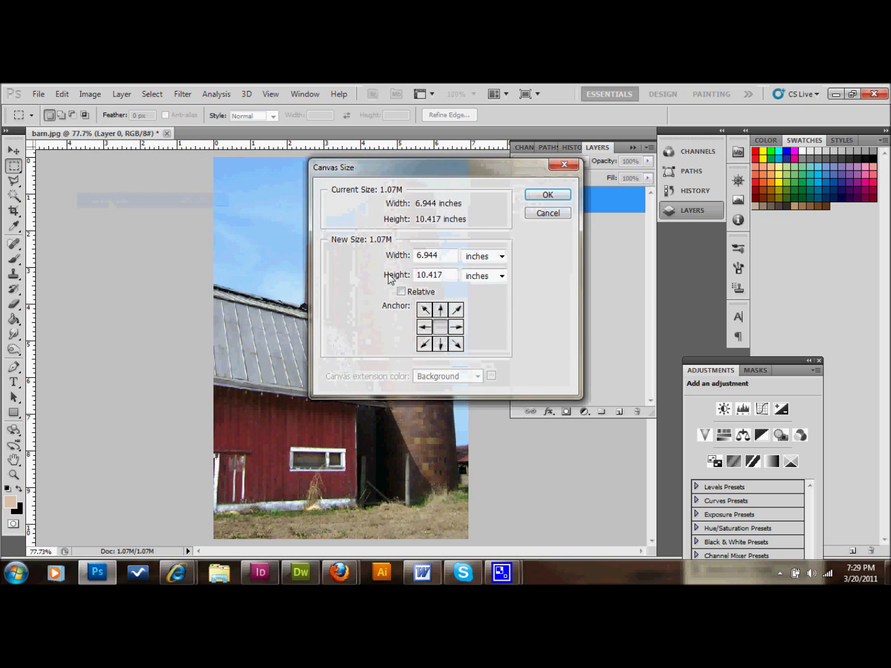
left_click(477, 256)
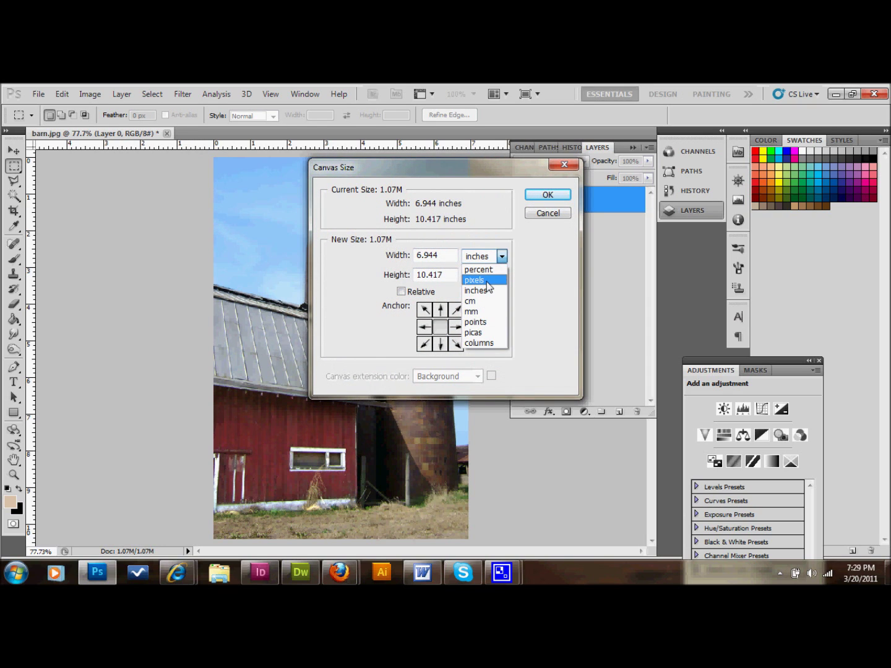
left_click(487, 281)
left_click_drag(440, 255, 424, 255)
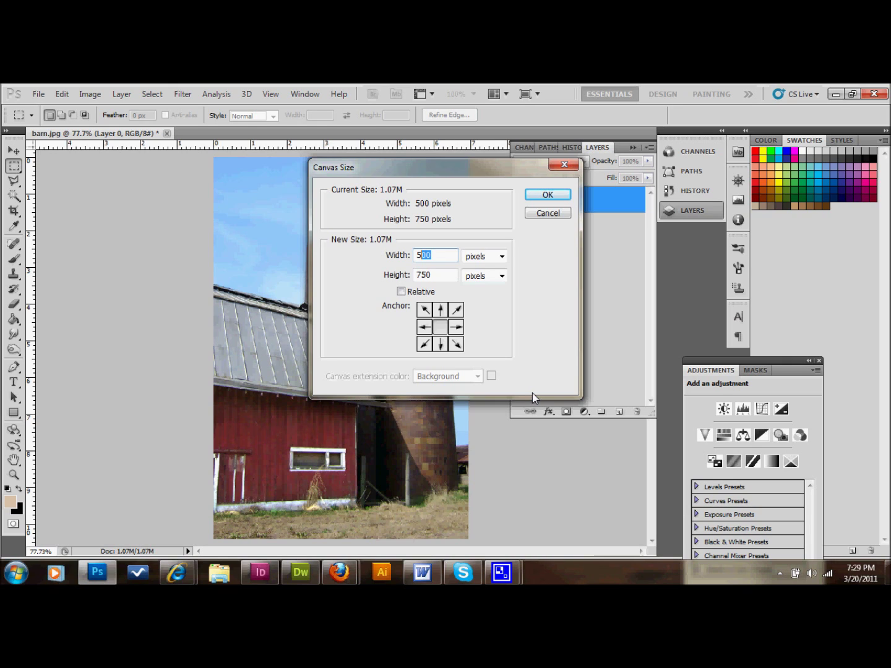
type("40")
type("90")
left_click(565, 194)
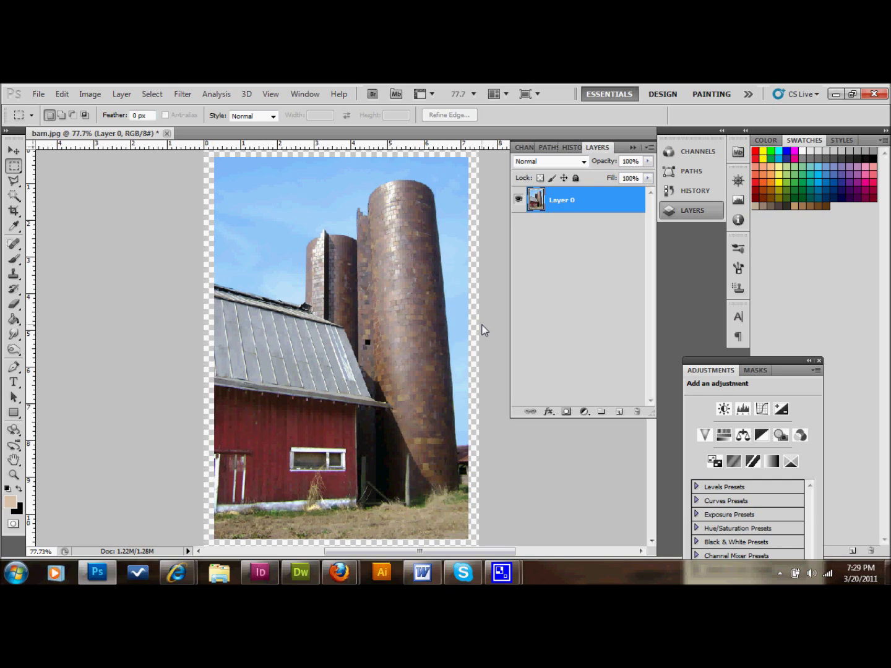
Add a new empty layer above the photo and set the foreground color to f9f1e5
left_click(619, 411)
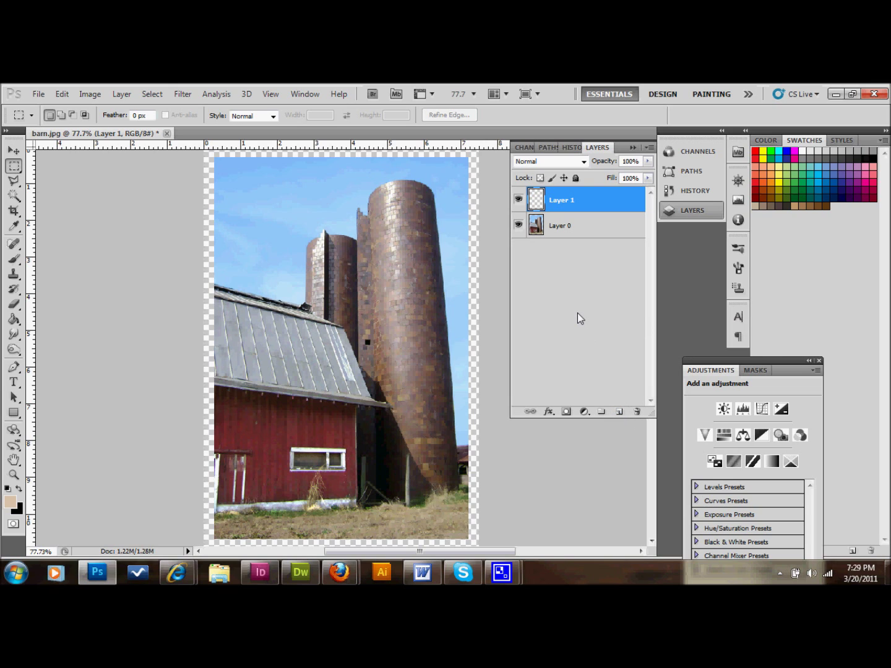
left_click(10, 507)
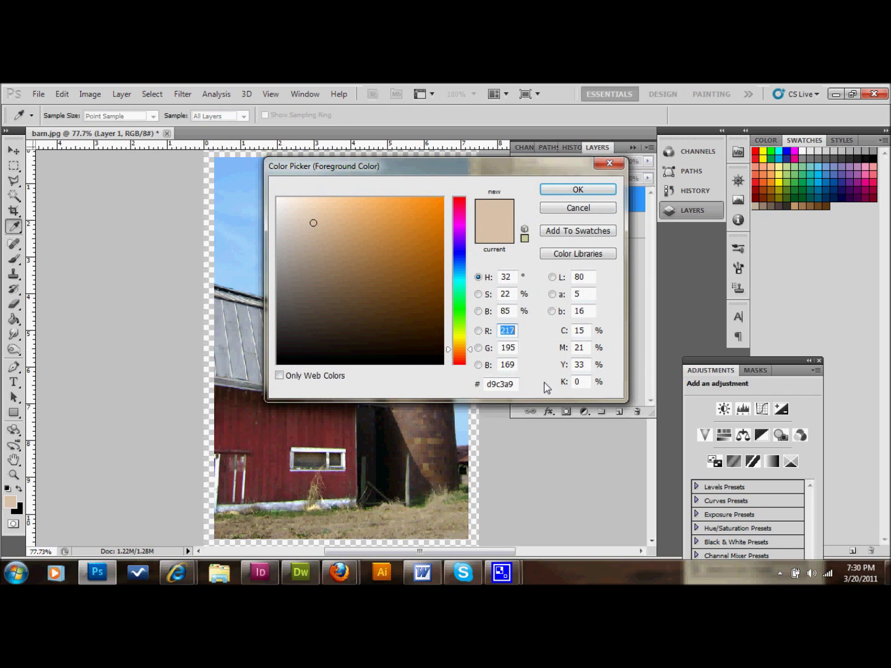
left_click(510, 385)
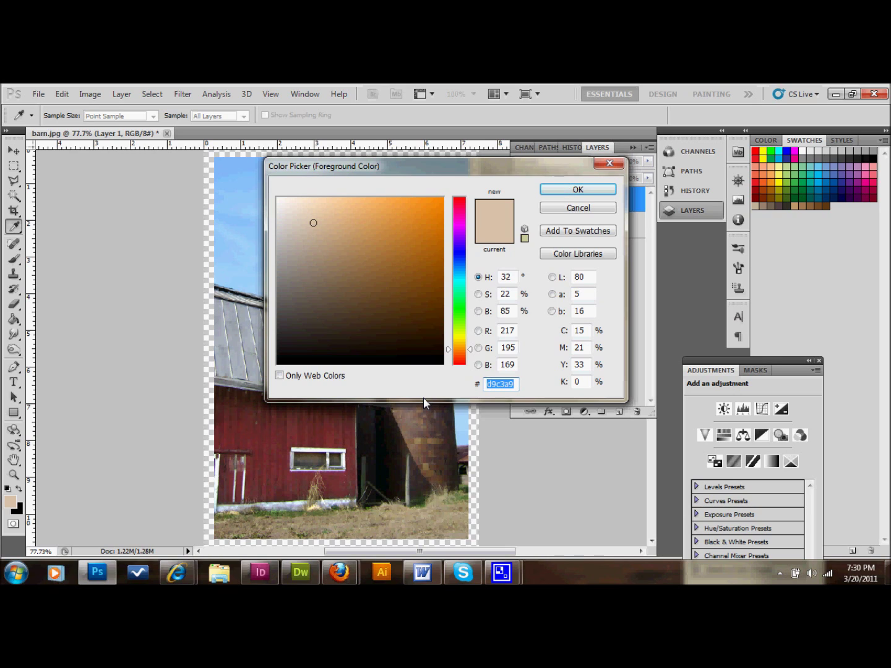
type("f9")
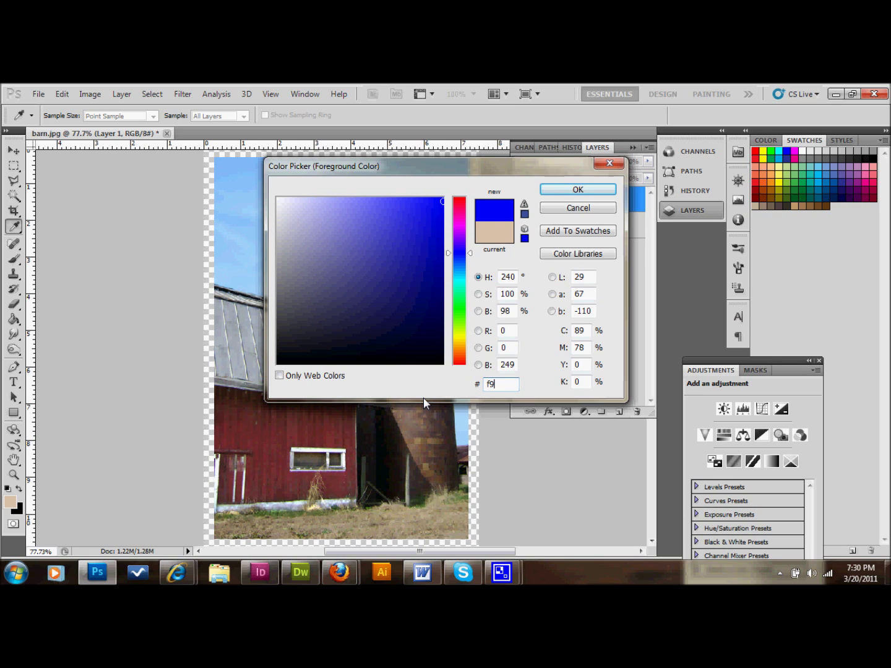
type("f1")
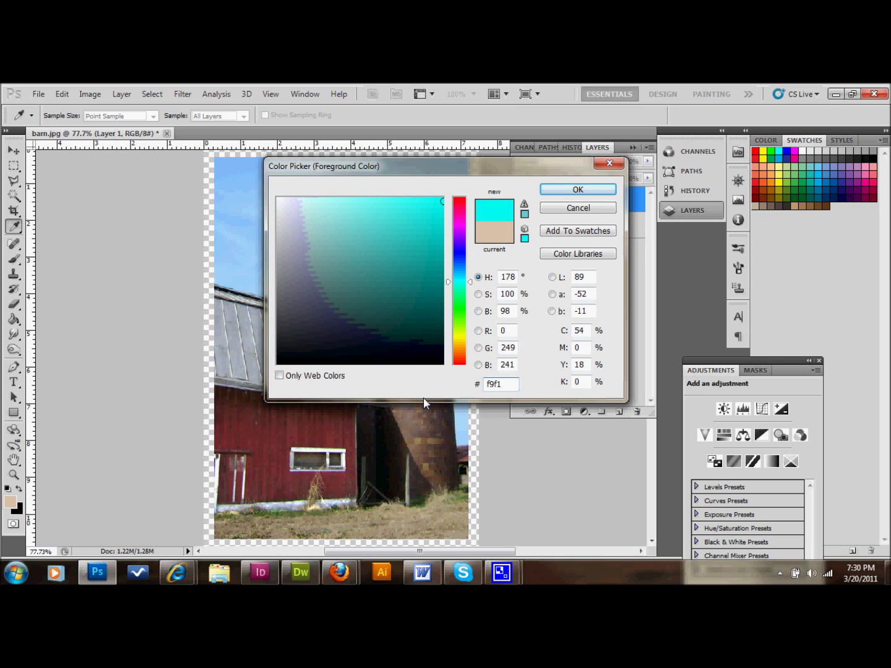
type("e5")
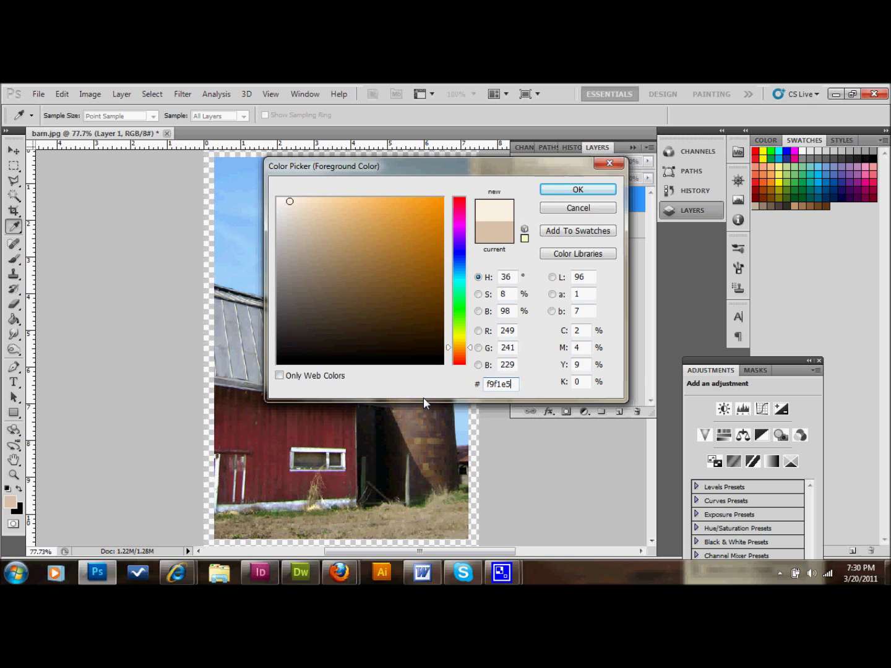
left_click(555, 191)
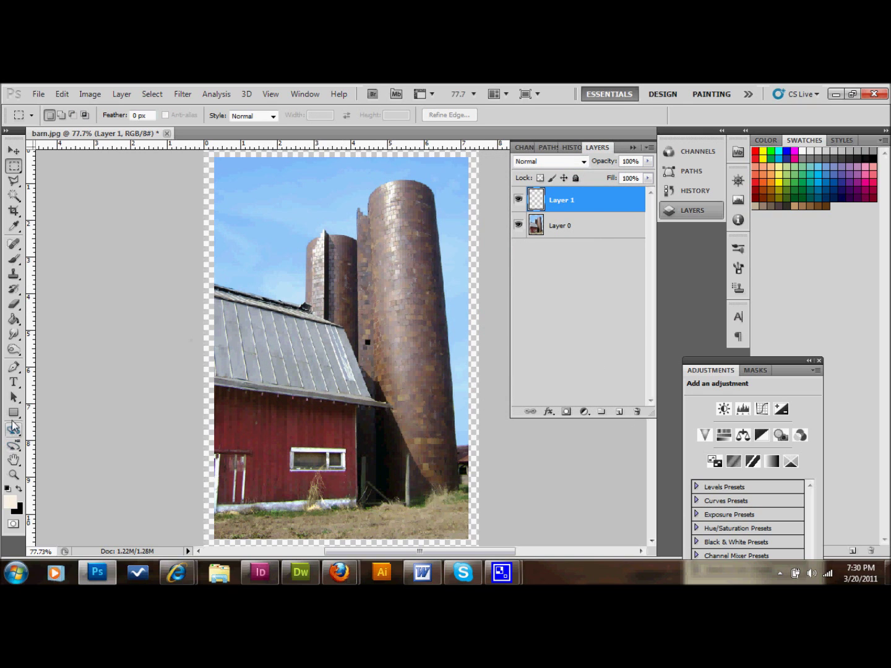
Fill the new layer with the foreground color and move it below the barn photo layer
left_click(14, 319)
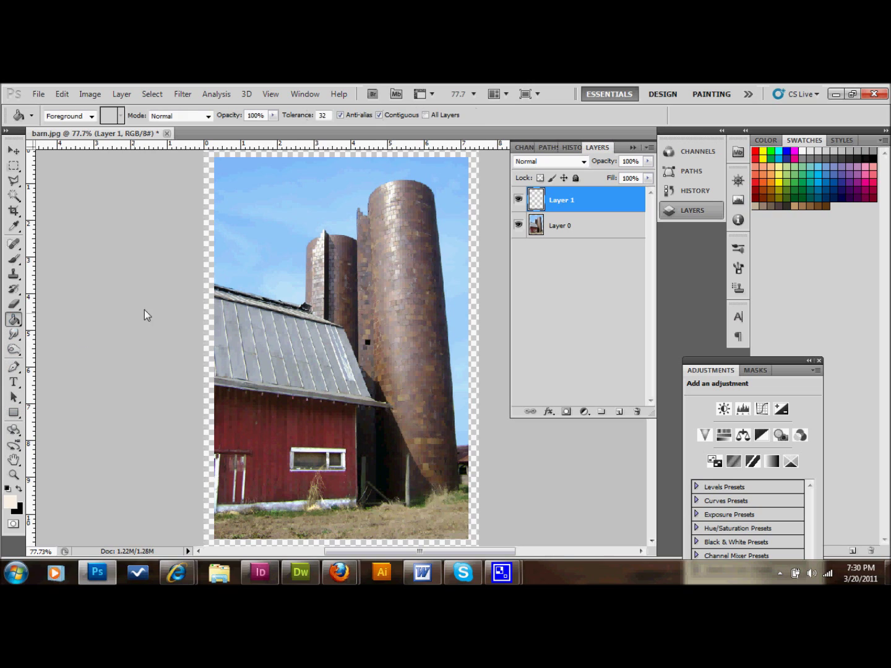
left_click(206, 294)
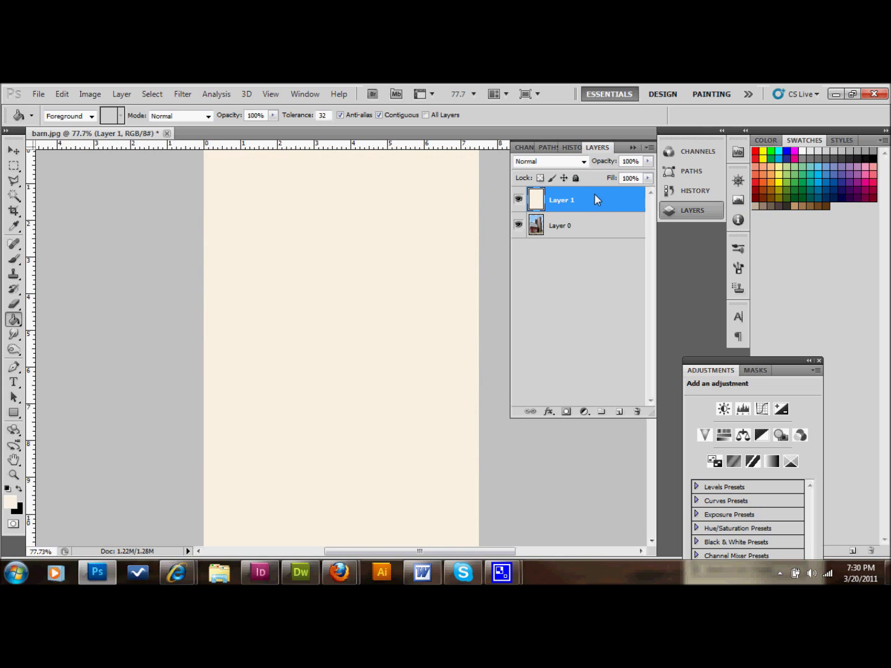
left_click_drag(594, 196, 593, 239)
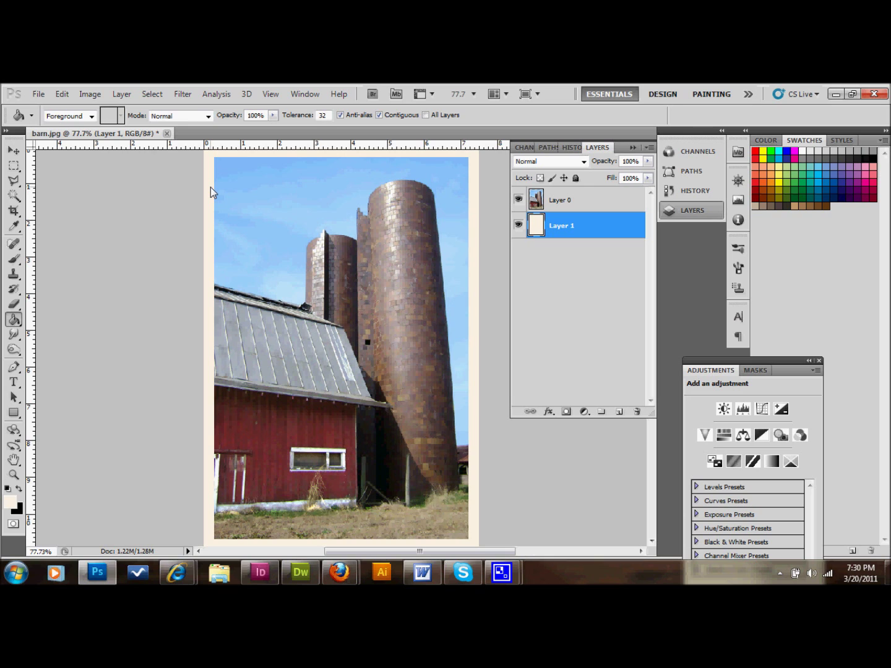
Apply an Inner Glow to the cream border layer with 5% noise, 13% choke and a size of 40 px
key("h")
double_click(608, 223)
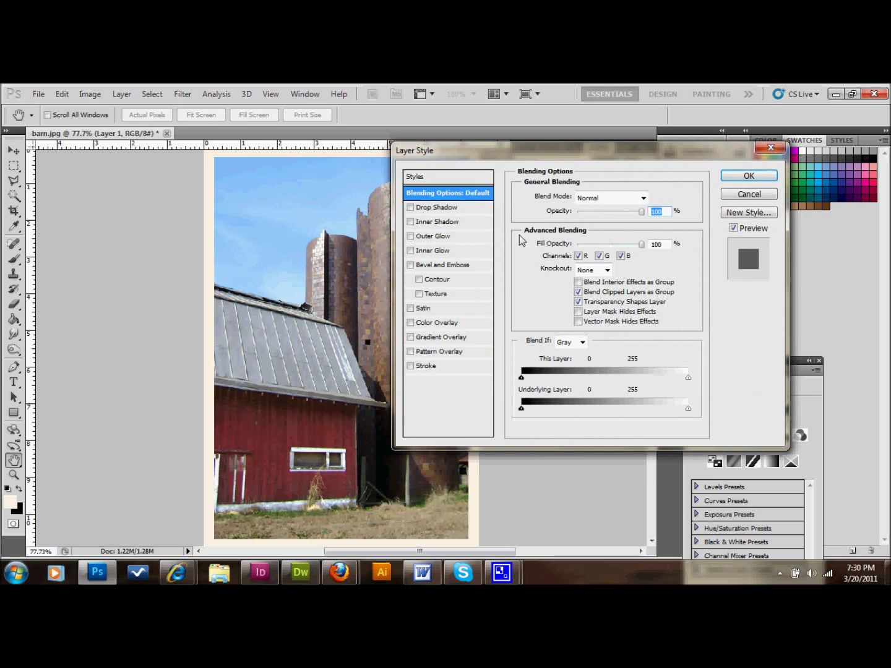
left_click(437, 250)
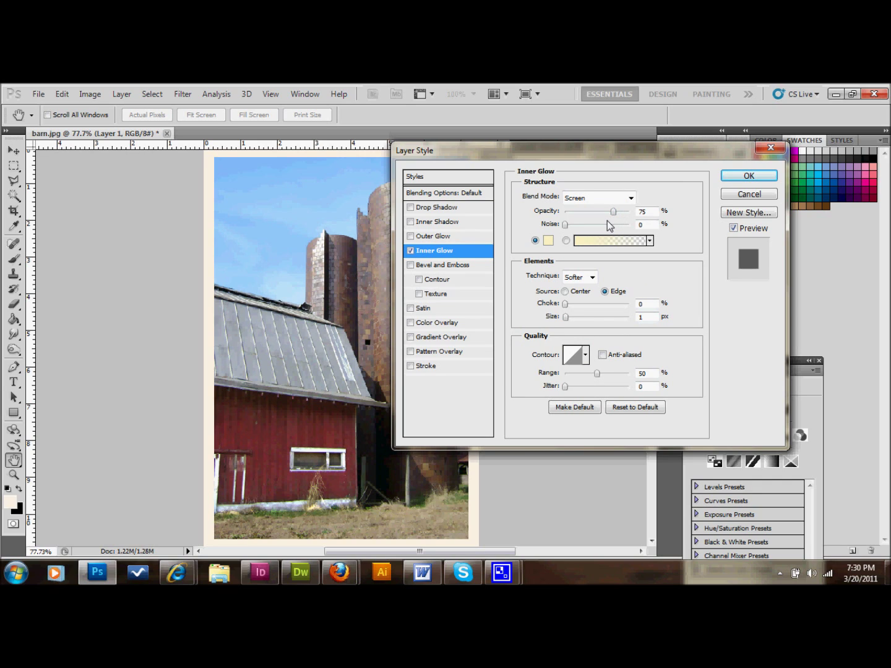
left_click_drag(565, 228, 569, 231)
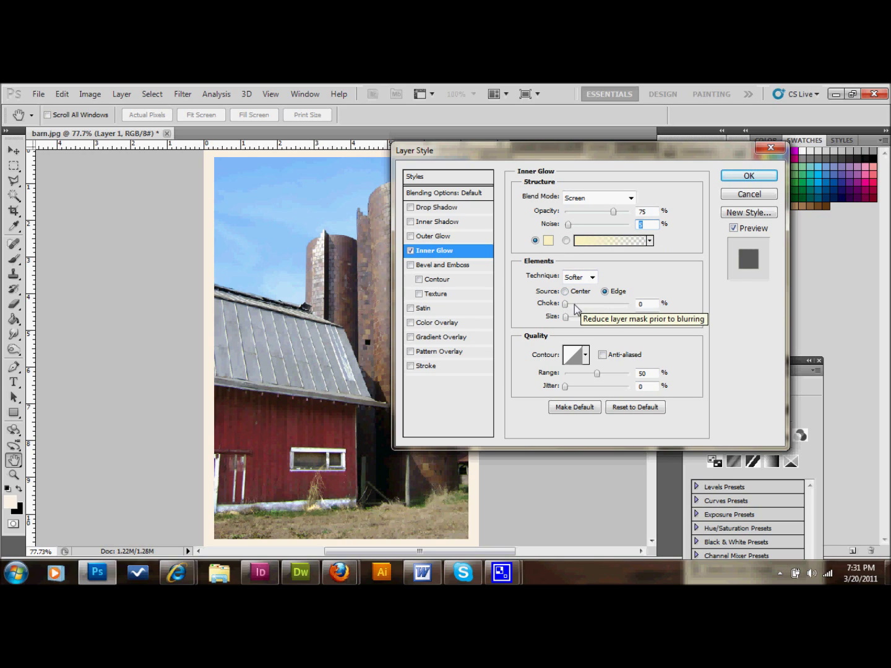
left_click_drag(563, 305, 579, 318)
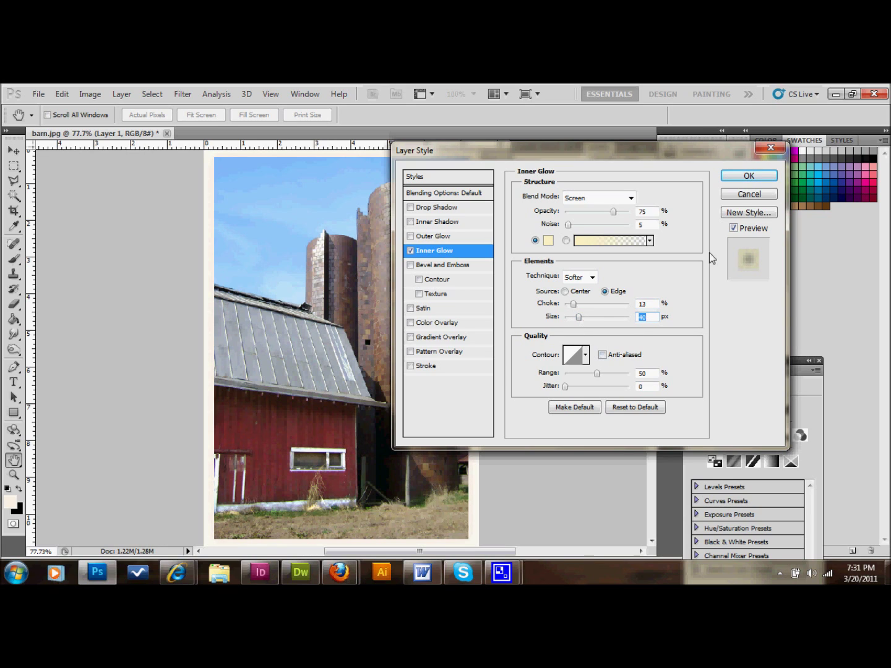
left_click(749, 177)
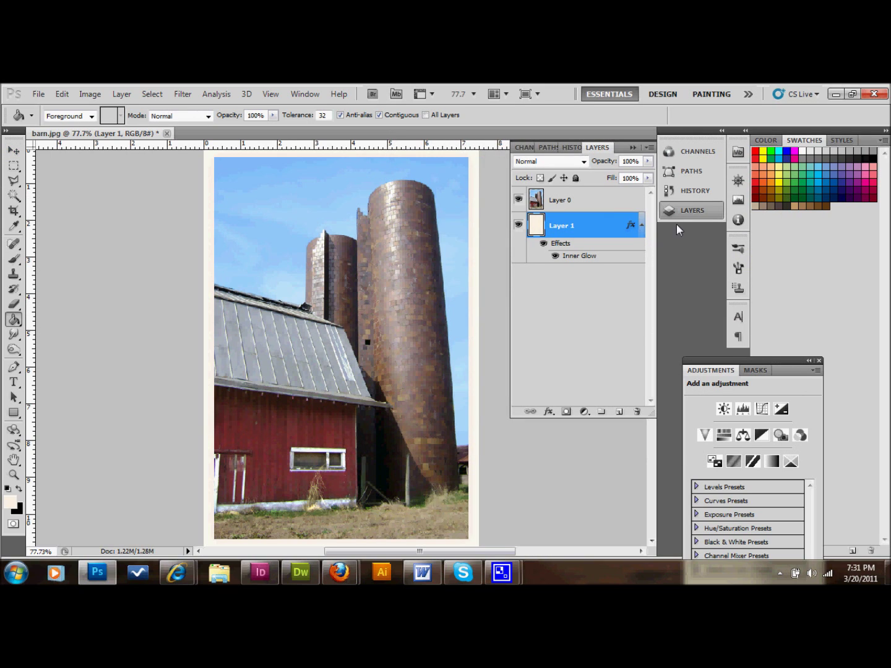
left_click(641, 225)
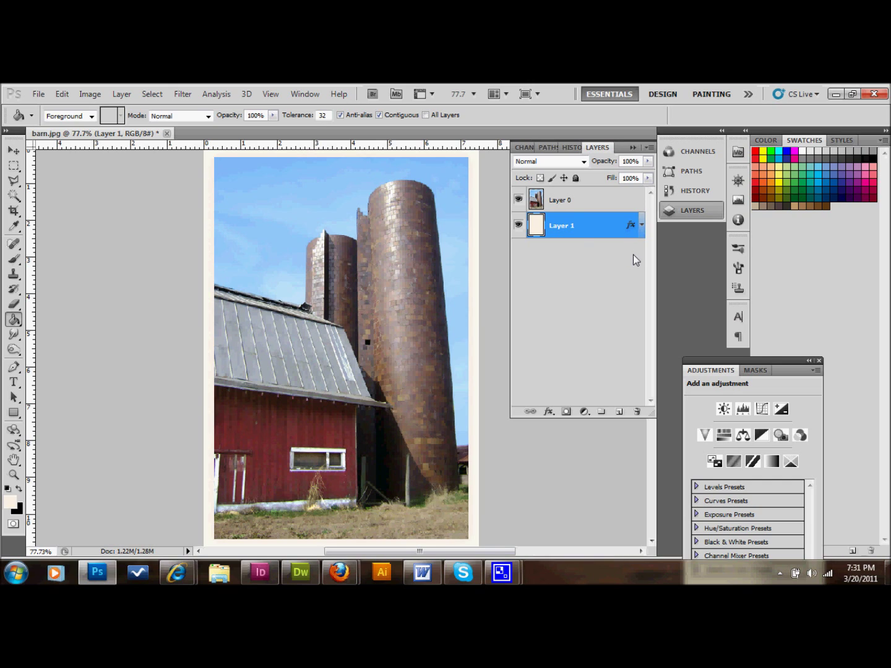
Add 4% monochromatic noise with Uniform distribution to the barn photo layer
left_click(581, 200)
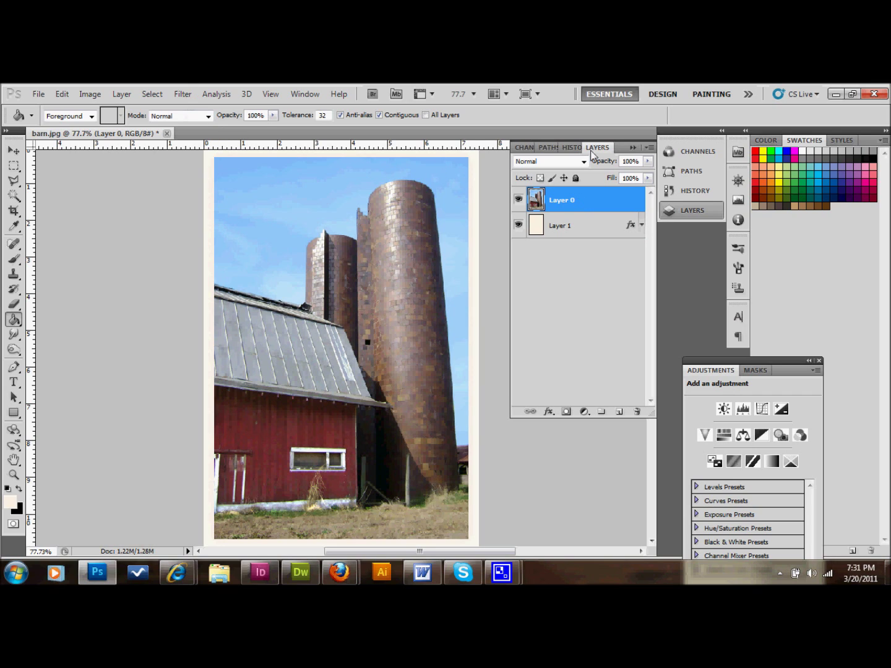
left_click(184, 94)
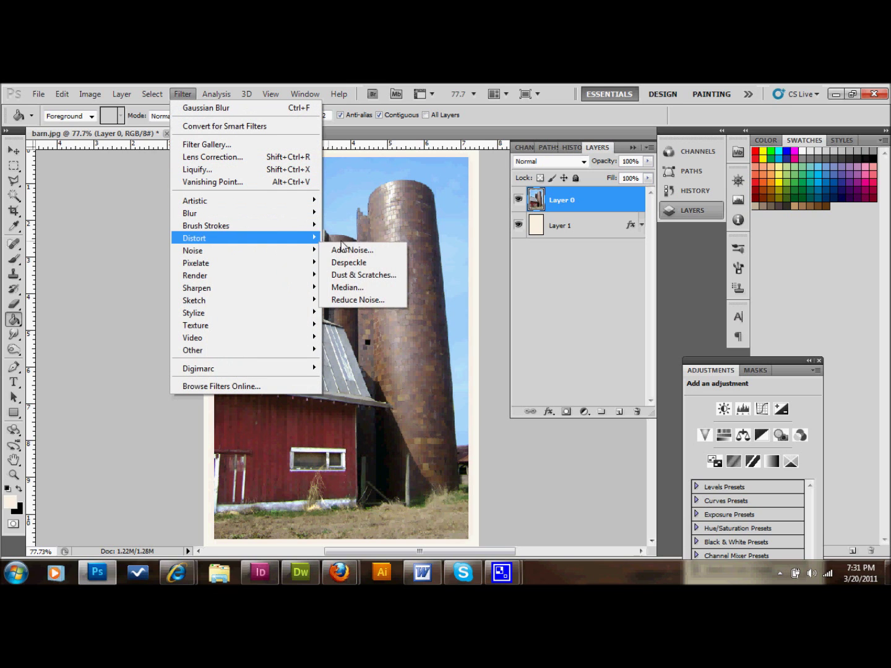
left_click(348, 249)
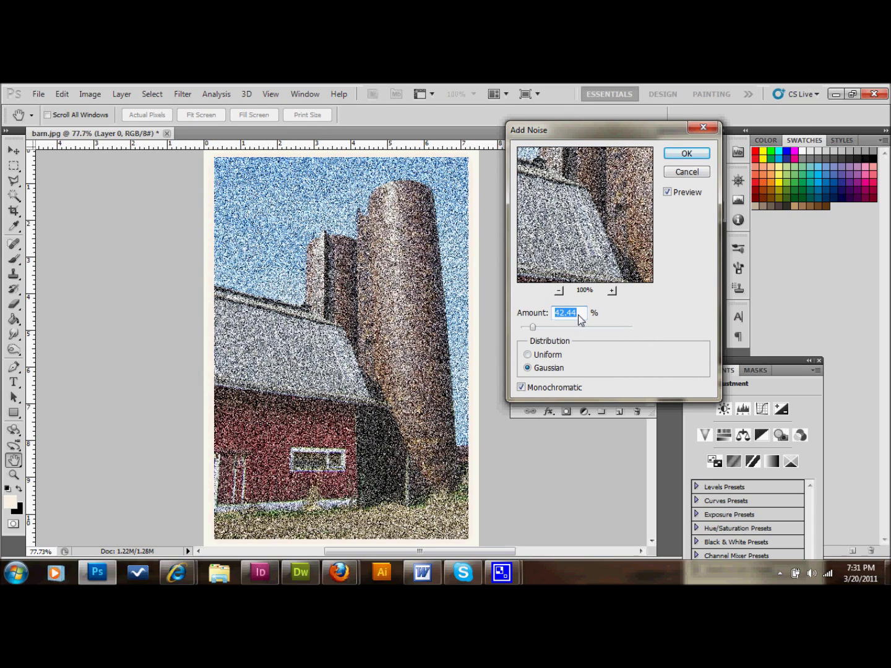
type("4")
left_click(526, 355)
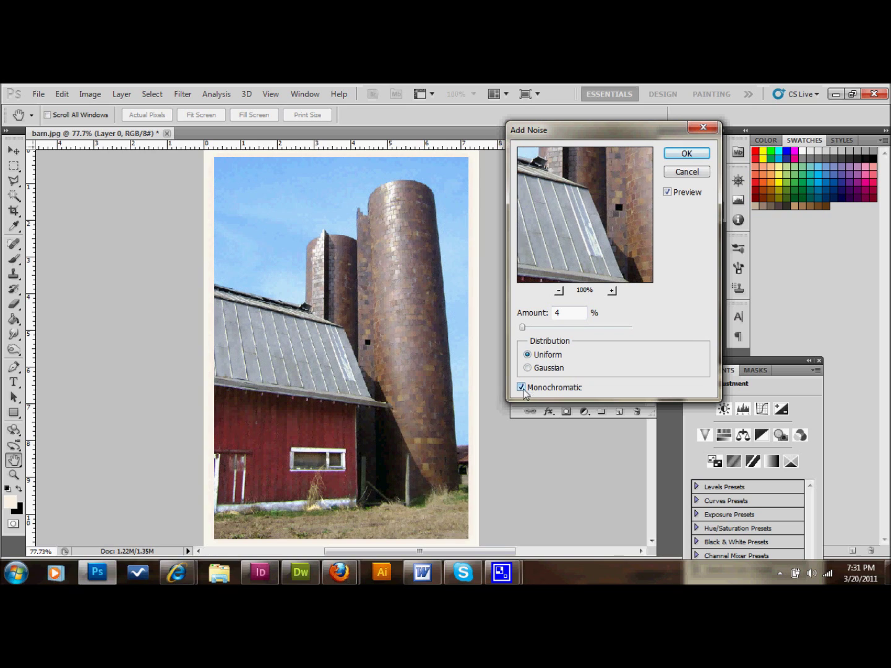
left_click(668, 192)
left_click(667, 192)
left_click(692, 153)
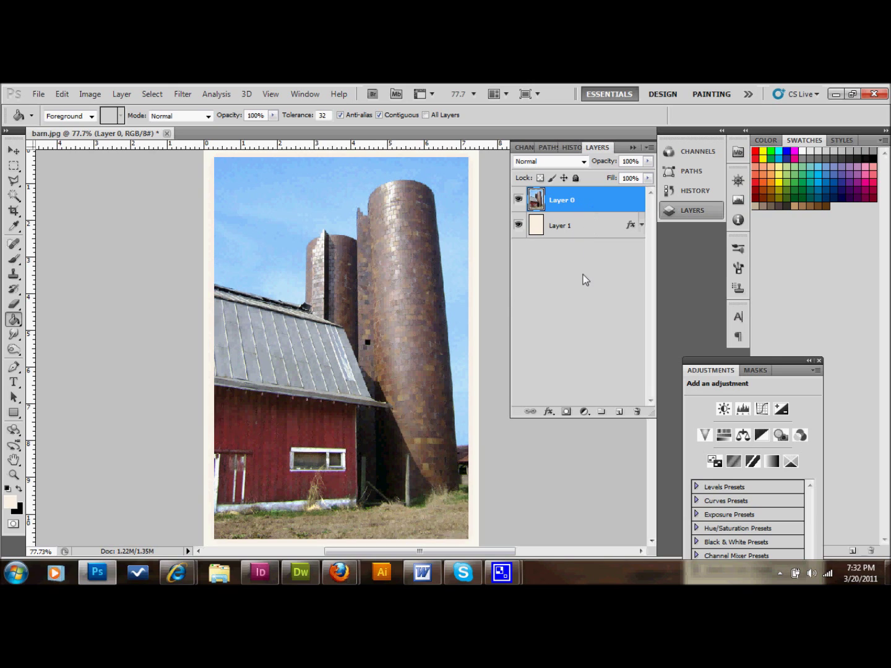
Add a Hue/Saturation adjustment layer above the barn photo with Colorize enabled
left_click(583, 412)
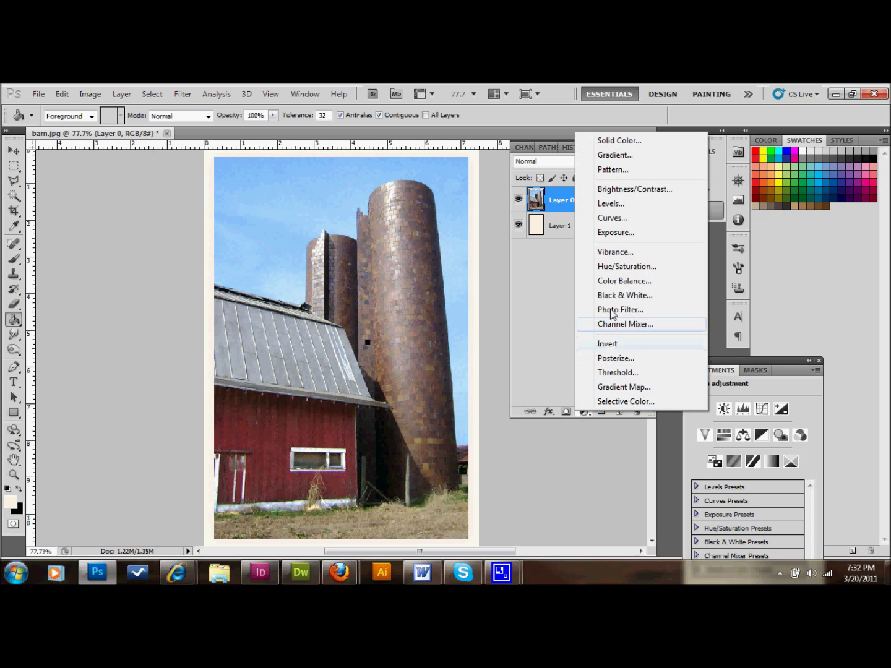
left_click(625, 266)
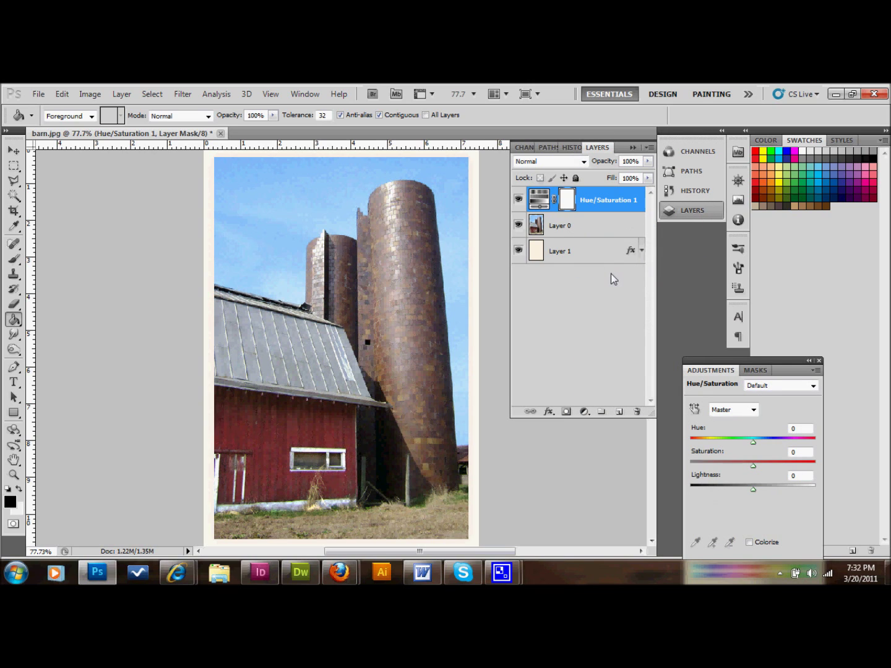
left_click(750, 543)
Set the Hue/Saturation adjustment to hue 32, saturation 17 and lightness +16, and put its settings away
left_click_drag(777, 364, 645, 254)
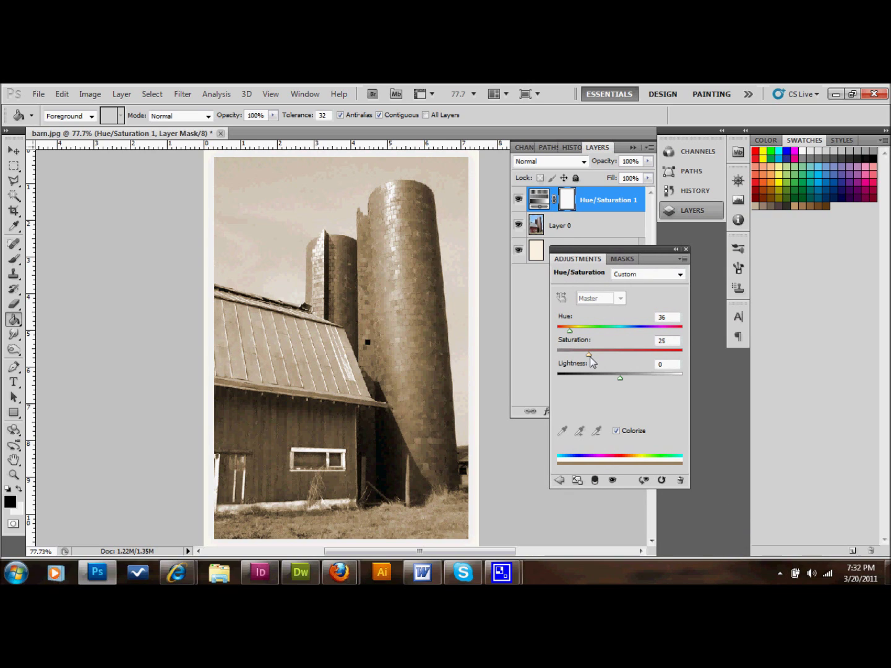
left_click_drag(588, 355, 579, 355)
left_click_drag(569, 331, 568, 331)
left_click_drag(621, 377, 627, 379)
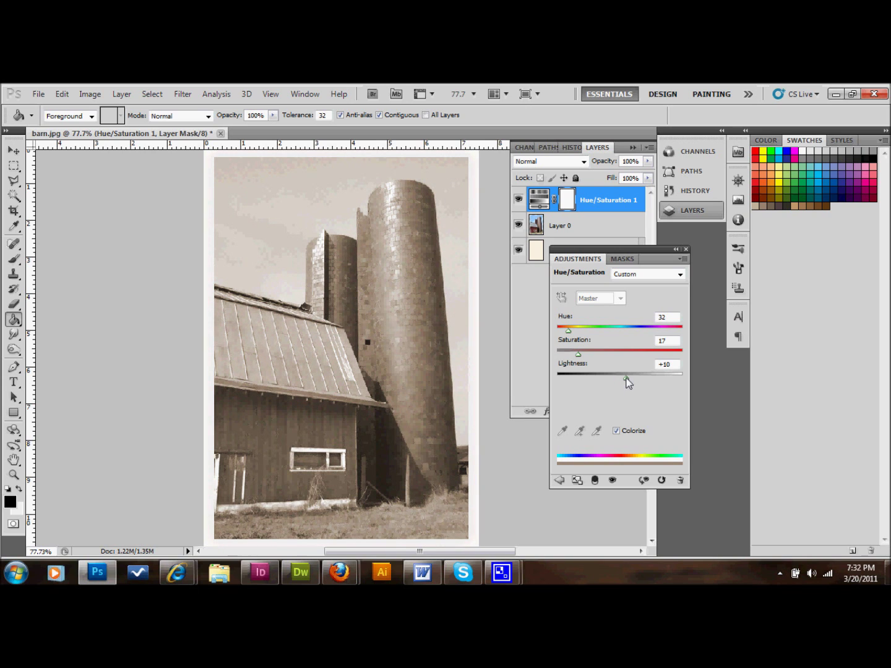
left_click_drag(628, 378, 632, 381)
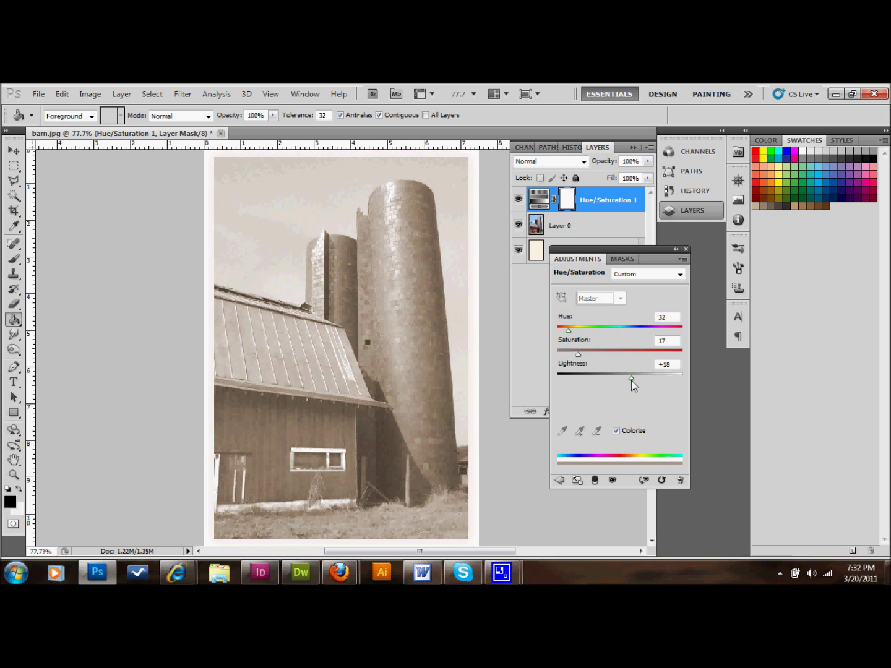
left_click_drag(631, 381, 630, 382)
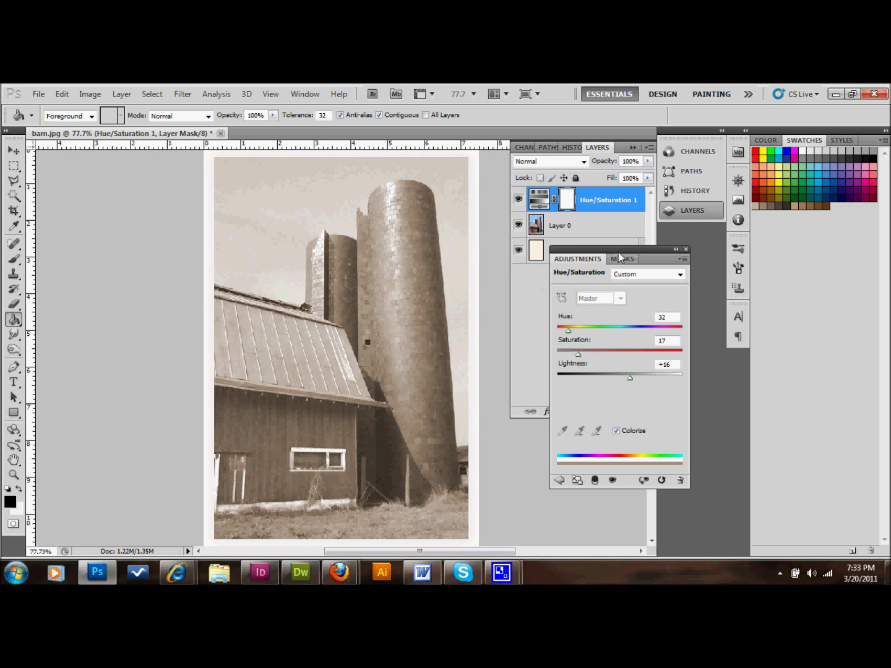
left_click_drag(621, 246, 739, 365)
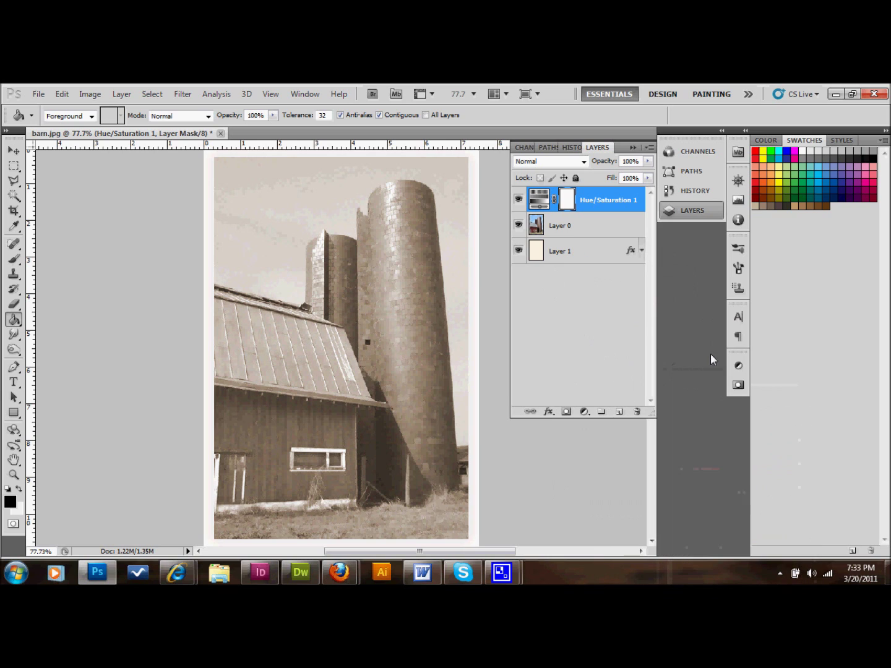
Clip the Hue/Saturation adjustment to the barn photo layer and add an Exposure adjustment layer above it
right_click(606, 198)
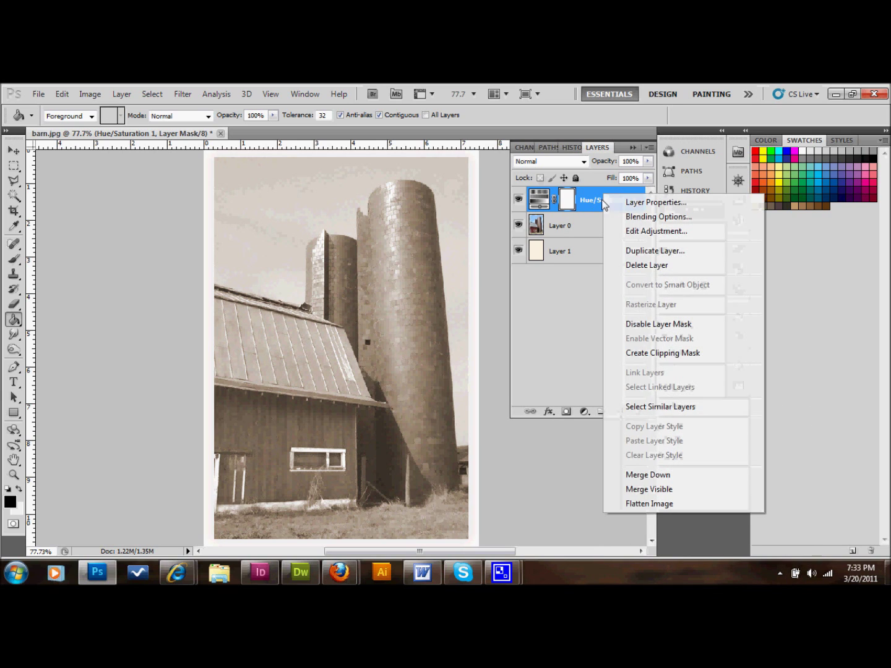
left_click(664, 354)
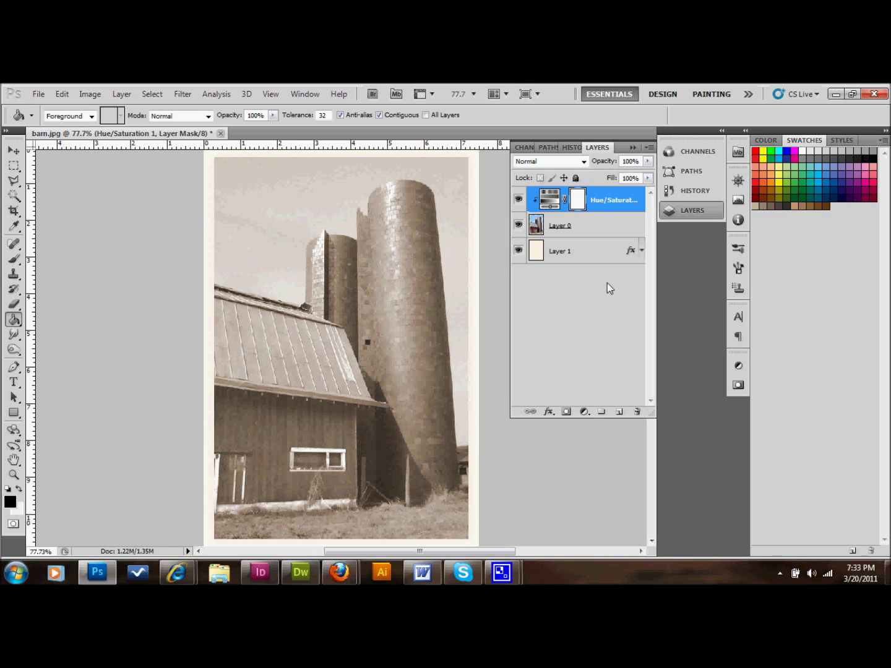
left_click(584, 411)
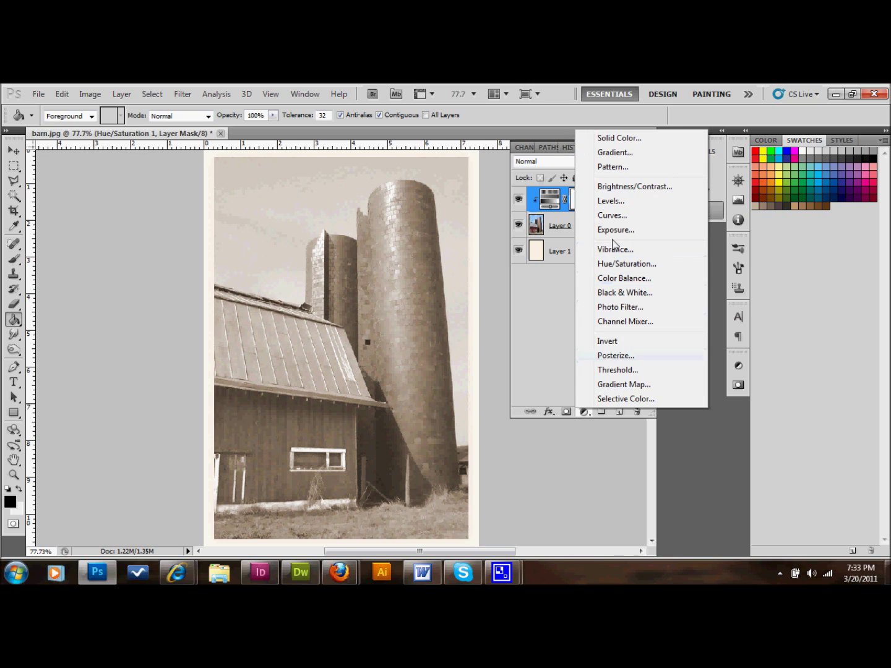
left_click(616, 231)
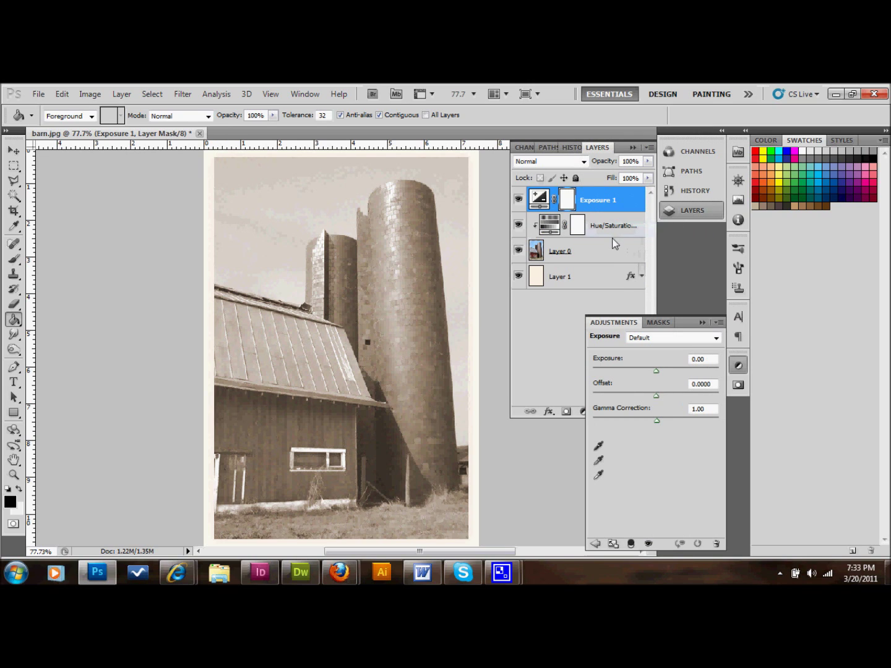
Set the Exposure adjustment to exposure -1.2 and gamma correction .9, and clip it to the barn photo layer
left_click(707, 360)
type("-")
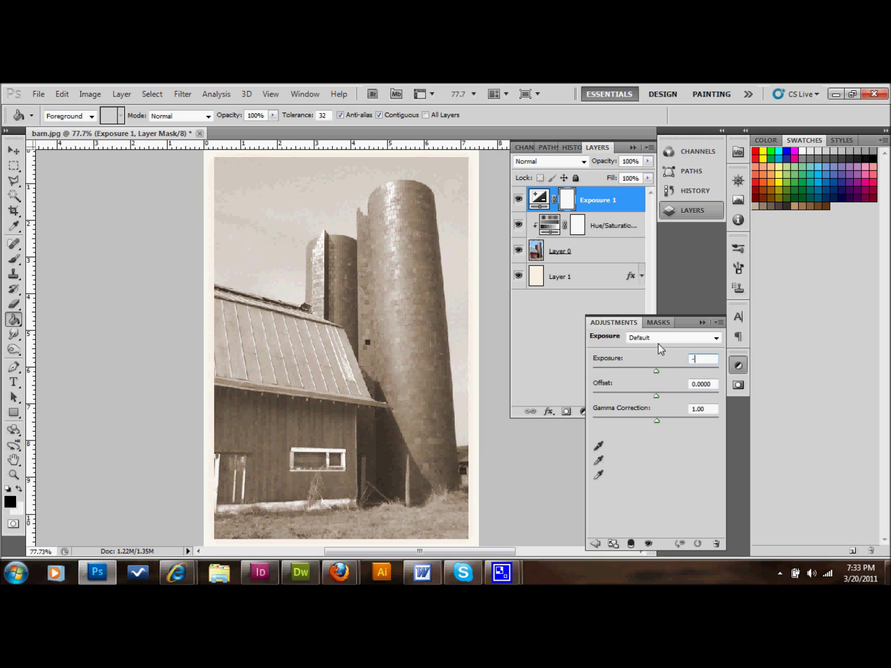
type("1.2")
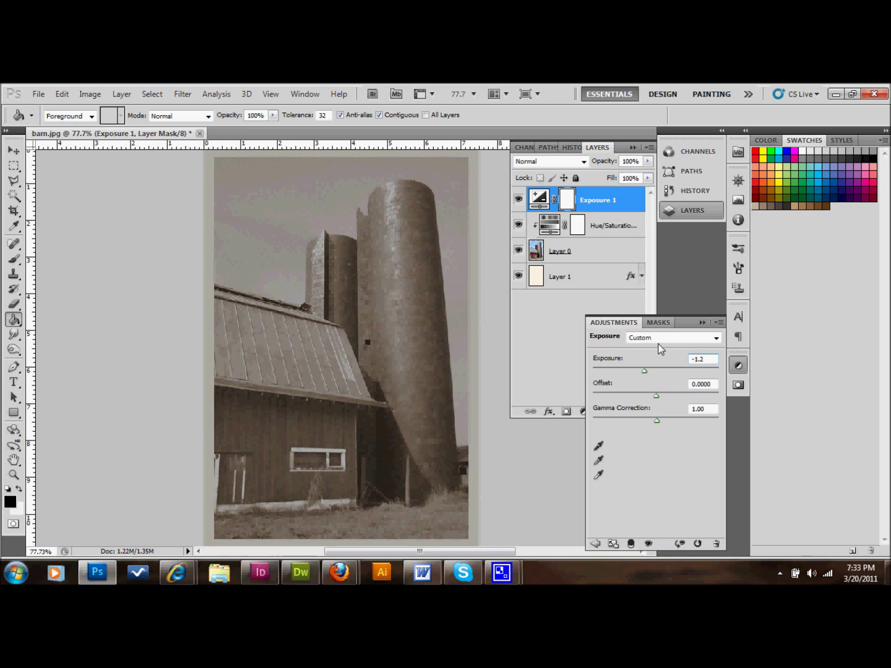
left_click(707, 409)
left_click_drag(708, 409, 686, 413)
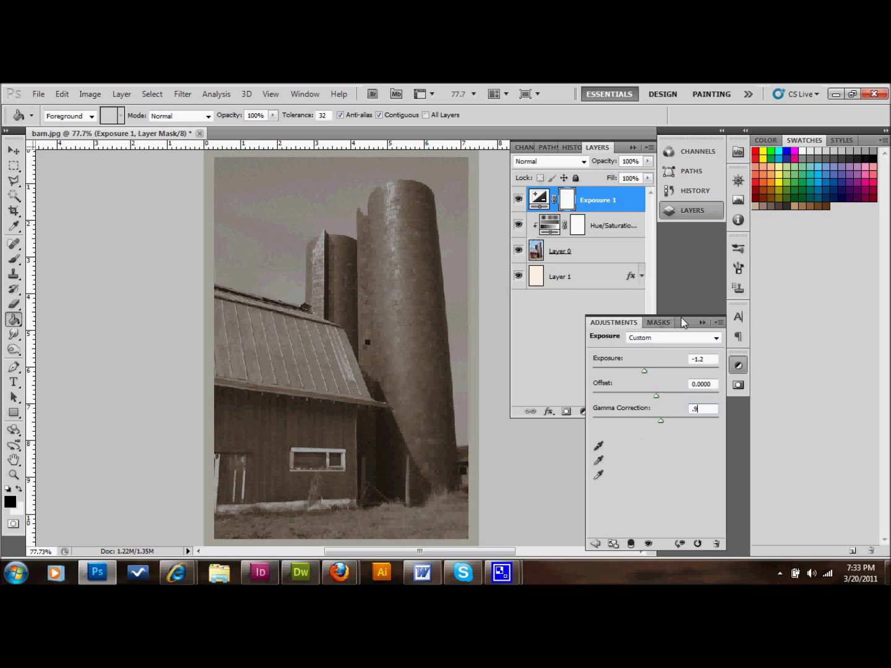
left_click_drag(683, 322, 765, 353)
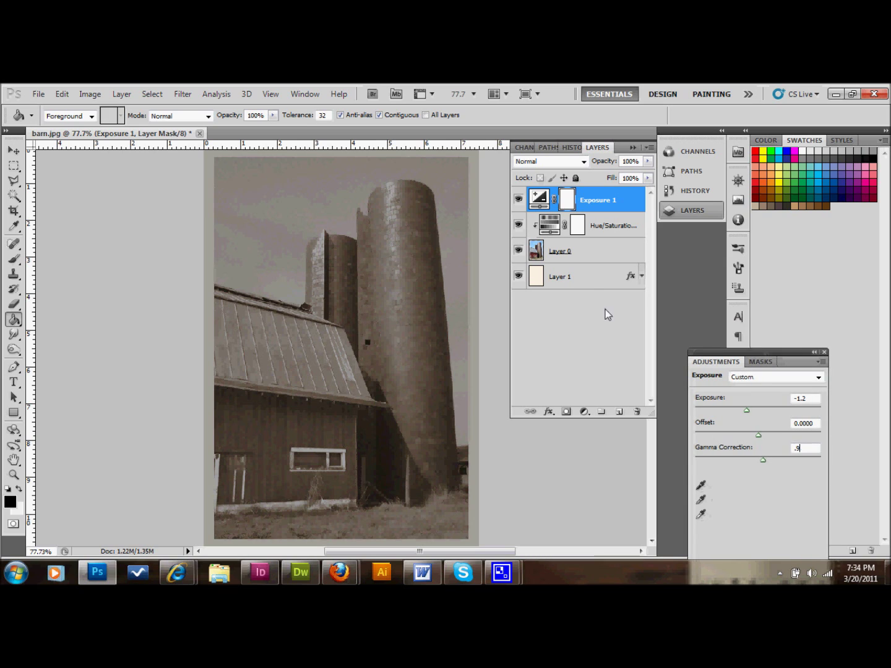
right_click(635, 203)
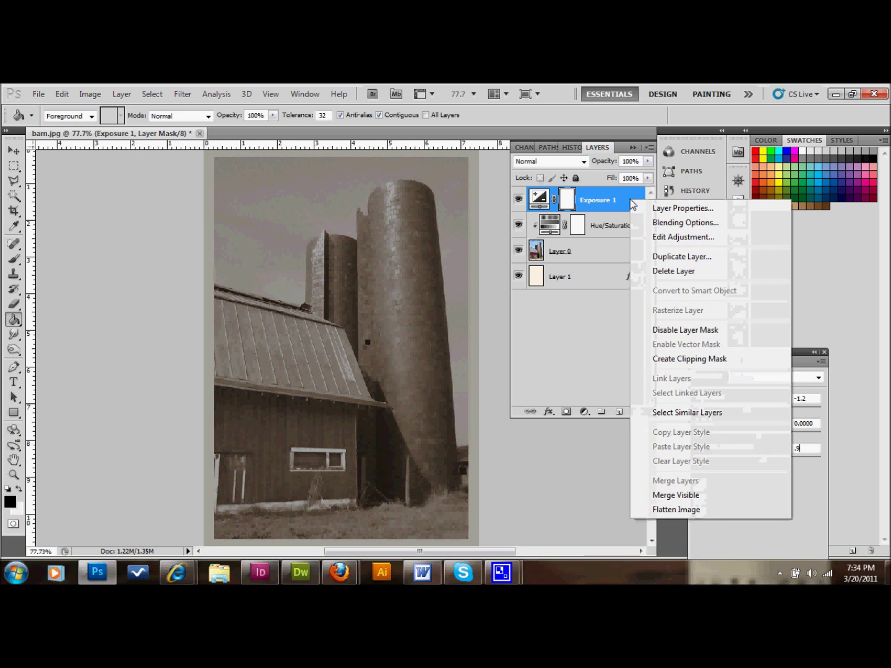
left_click(681, 359)
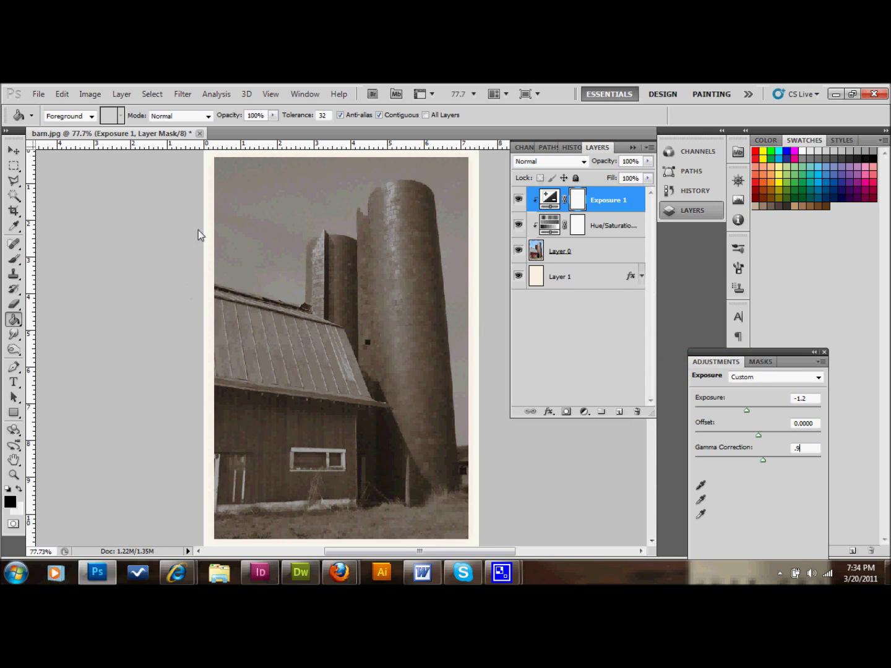
Set up a soft round brush with a size of 92 px and 0% hardness
left_click(13, 150)
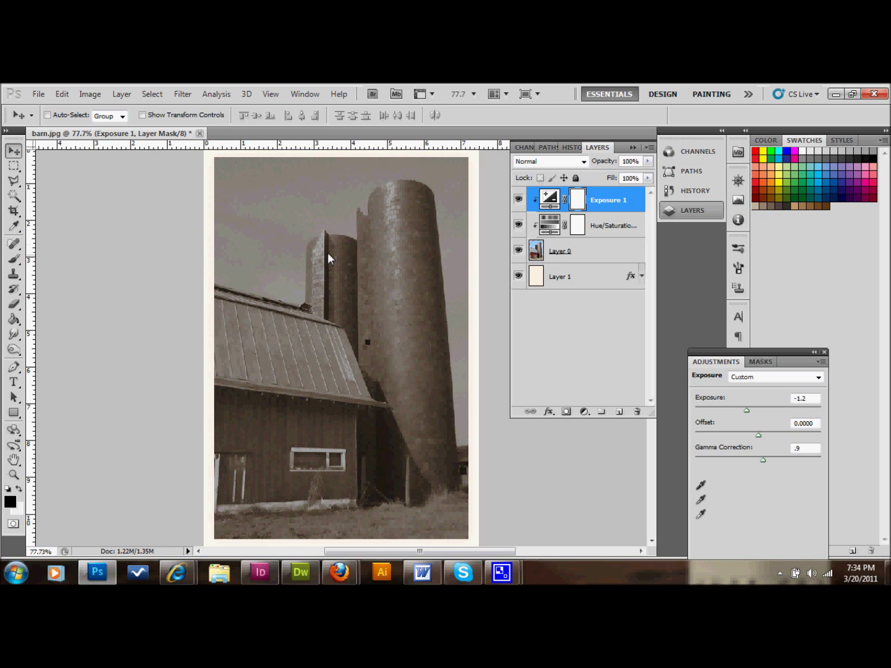
left_click(13, 259)
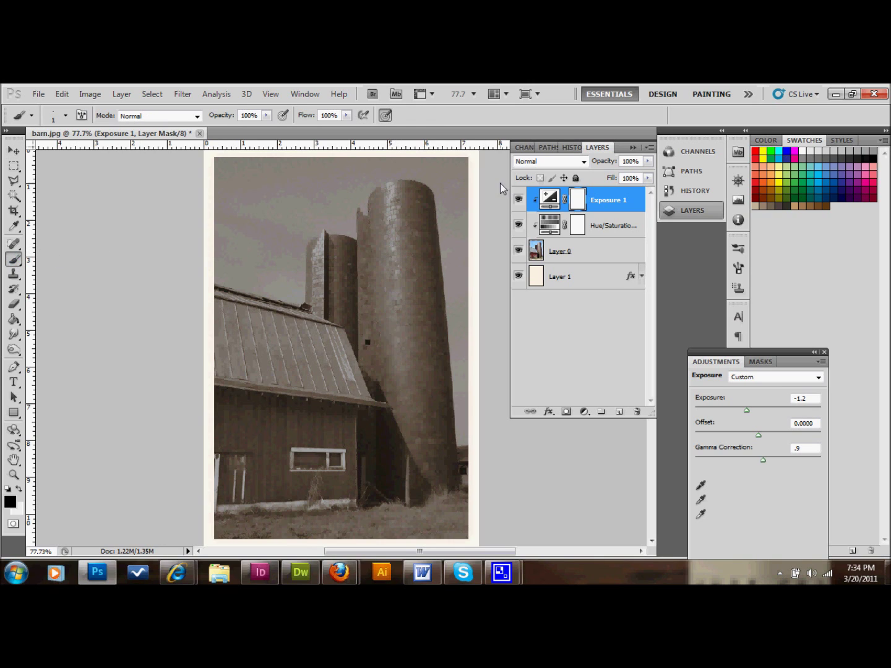
left_click(83, 115)
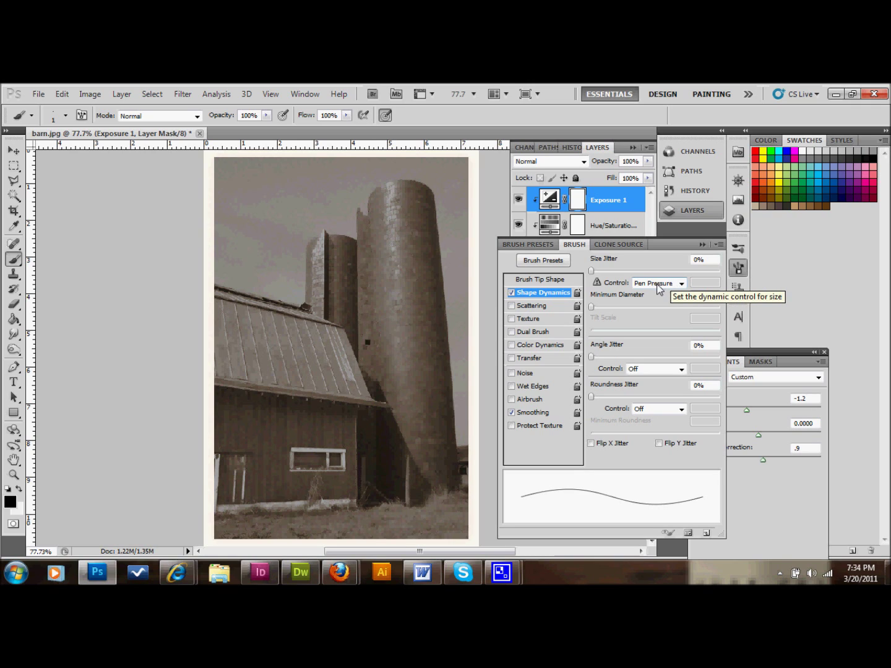
left_click(543, 248)
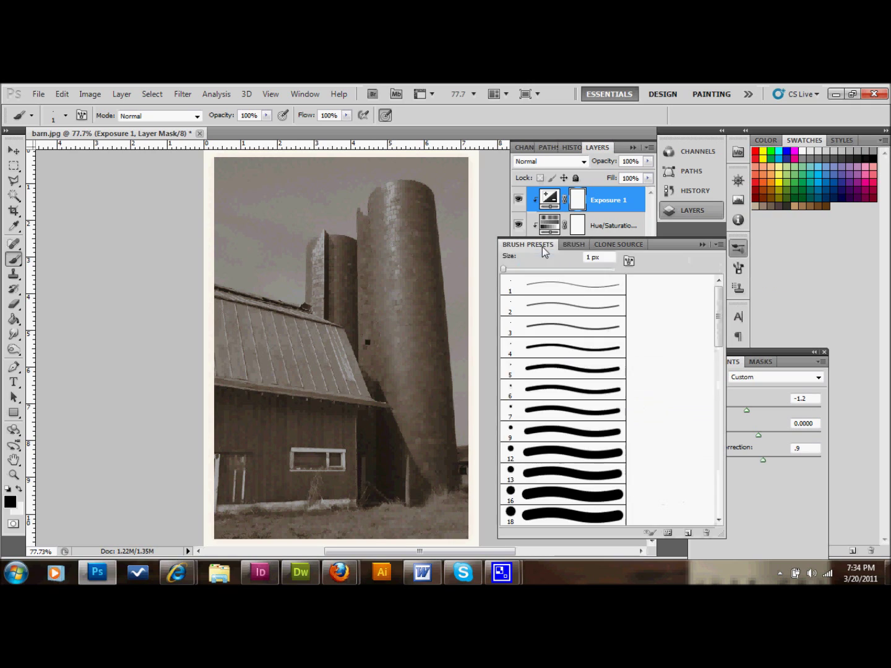
left_click(556, 511)
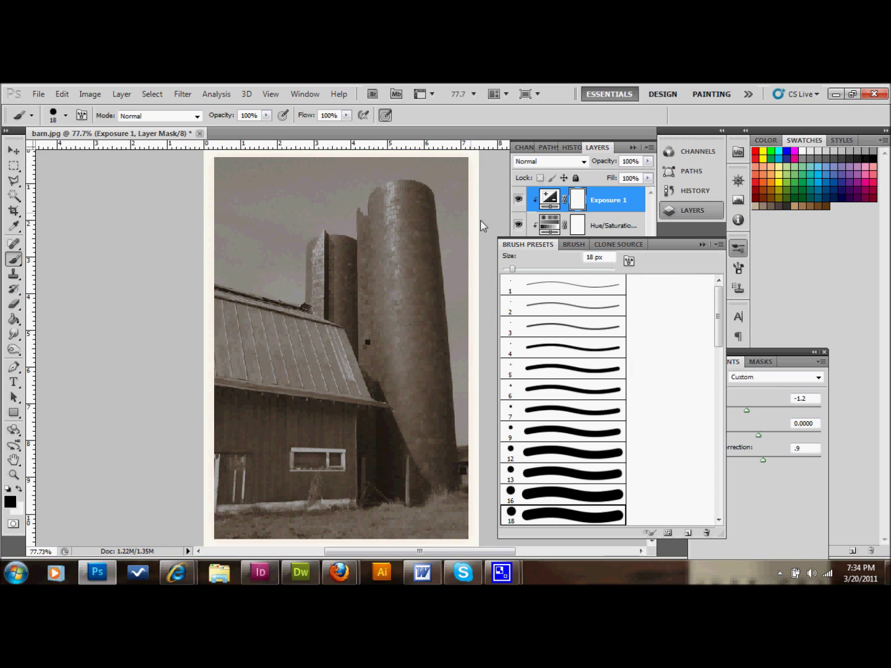
left_click(702, 244)
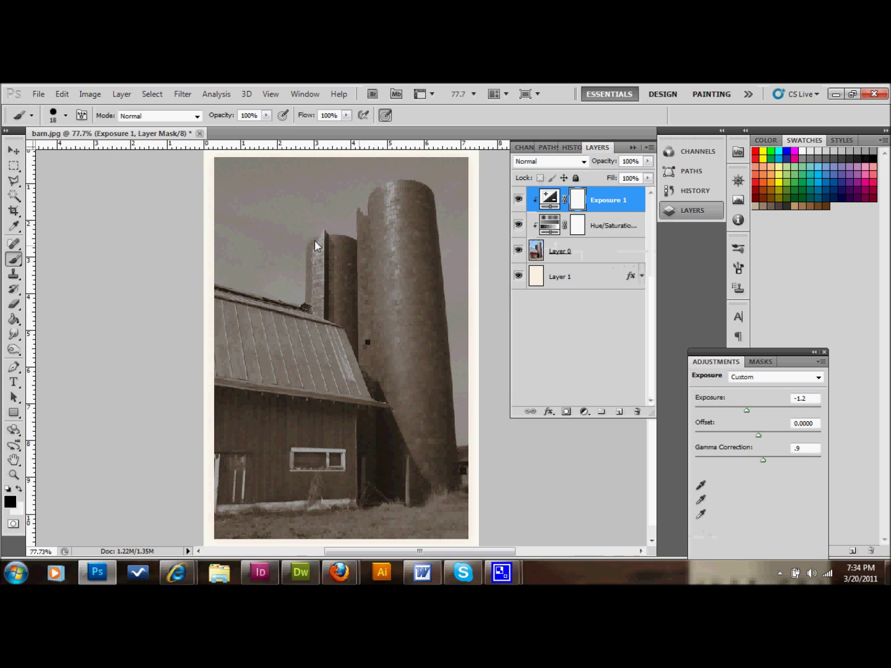
left_click(60, 118)
left_click_drag(98, 185, 15, 189)
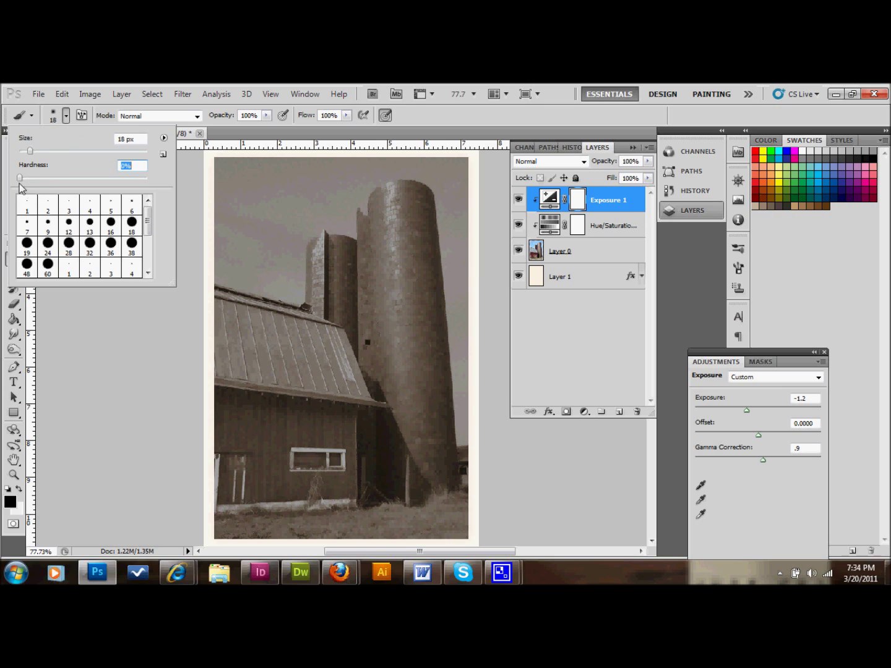
left_click_drag(30, 150, 78, 152)
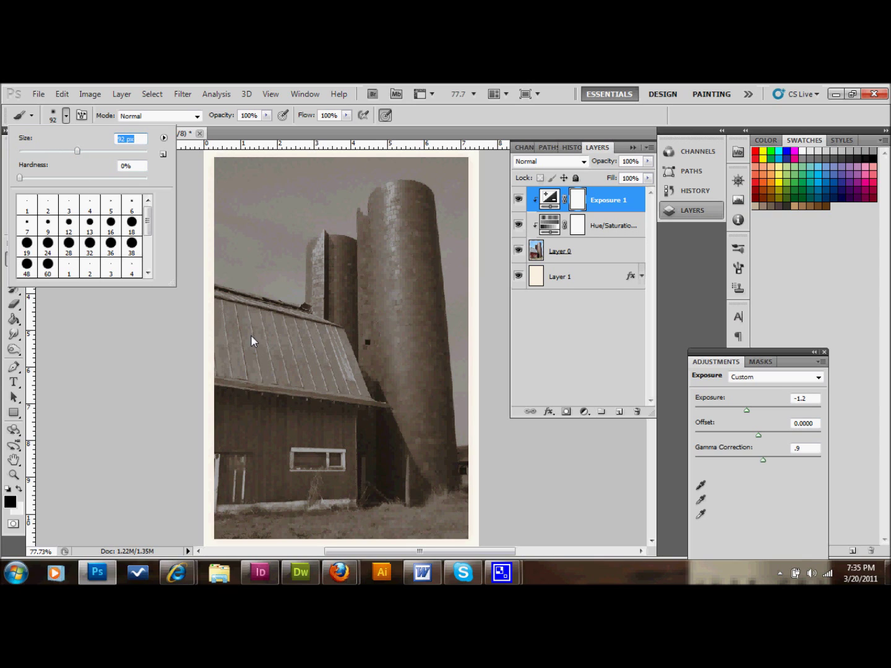
left_click(244, 315)
mouse_move(229, 303)
left_mouse_down()
mouse_move(265, 317)
mouse_move(210, 301)
mouse_move(338, 325)
mouse_move(326, 263)
mouse_move(323, 303)
mouse_move(320, 287)
mouse_move(340, 300)
left_mouse_up()
mouse_move(369, 202)
left_mouse_down()
mouse_move(390, 210)
mouse_move(401, 223)
mouse_move(417, 221)
mouse_move(466, 420)
mouse_move(458, 471)
mouse_move(435, 442)
mouse_move(434, 339)
mouse_move(419, 461)
mouse_move(409, 387)
mouse_move(409, 486)
mouse_move(376, 376)
mouse_move(373, 486)
mouse_move(362, 457)
mouse_move(346, 471)
mouse_move(382, 220)
mouse_move(388, 236)
mouse_move(391, 220)
mouse_move(372, 308)
mouse_move(304, 387)
mouse_move(265, 302)
mouse_move(180, 317)
mouse_move(302, 368)
mouse_move(231, 383)
mouse_move(234, 437)
mouse_move(196, 438)
mouse_move(292, 431)
mouse_move(320, 404)
mouse_move(200, 447)
mouse_move(322, 462)
mouse_move(288, 481)
mouse_move(212, 498)
mouse_move(356, 488)
left_mouse_up()
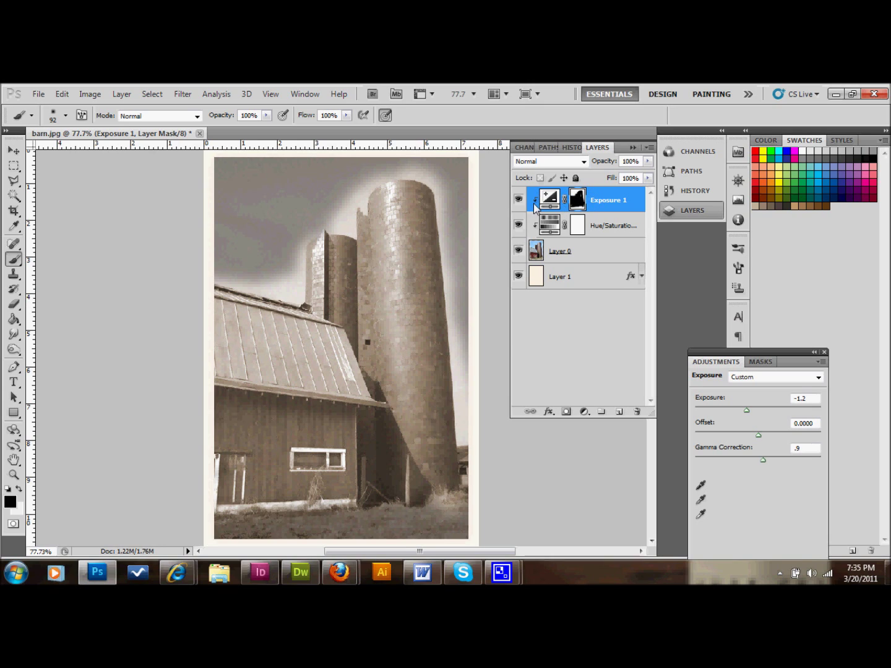
key("ctrl+BackSpace")
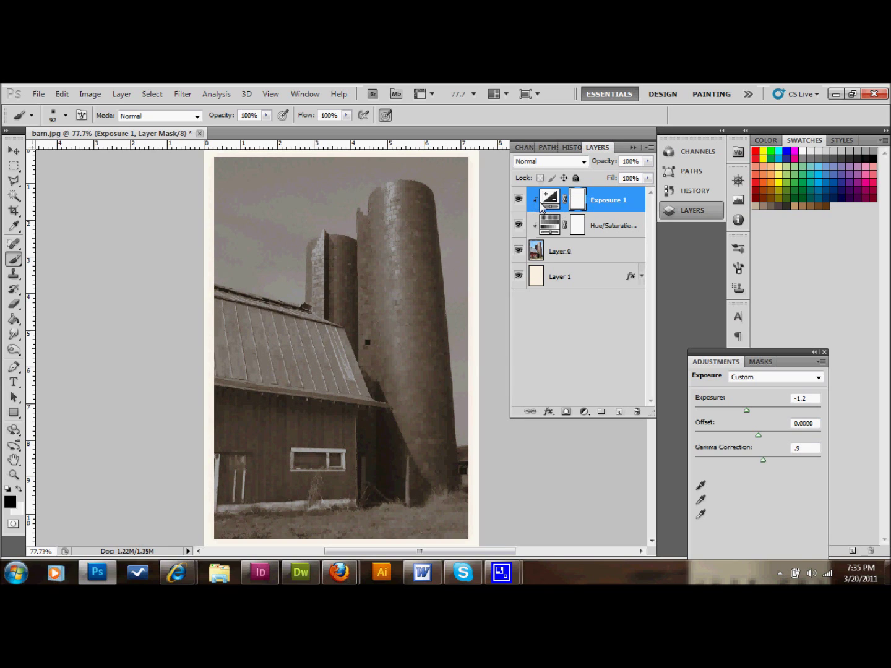
Release the Exposure adjustment's clipping mask and paint its layer mask black over the barn and silos
right_click(536, 202)
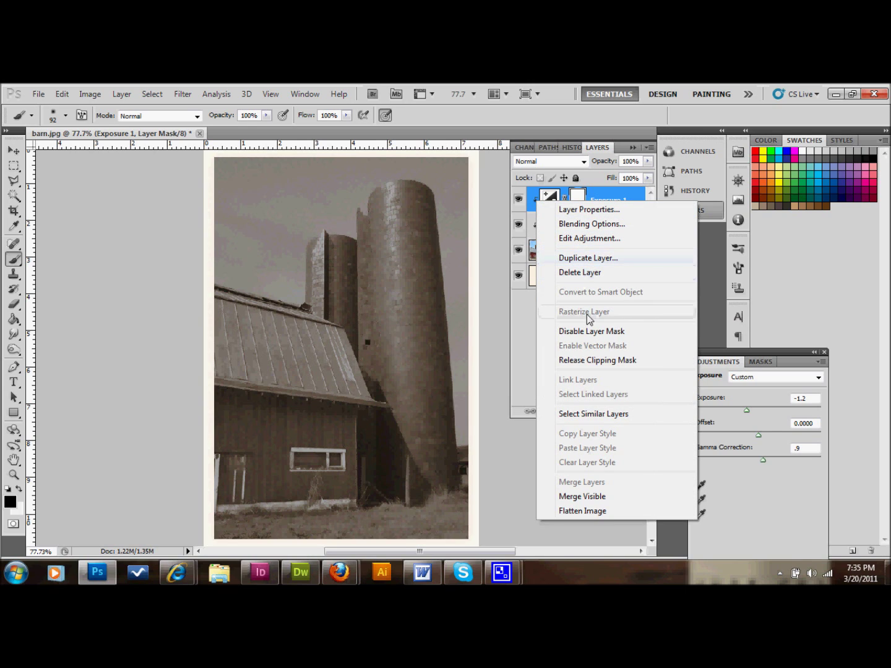
left_click(604, 362)
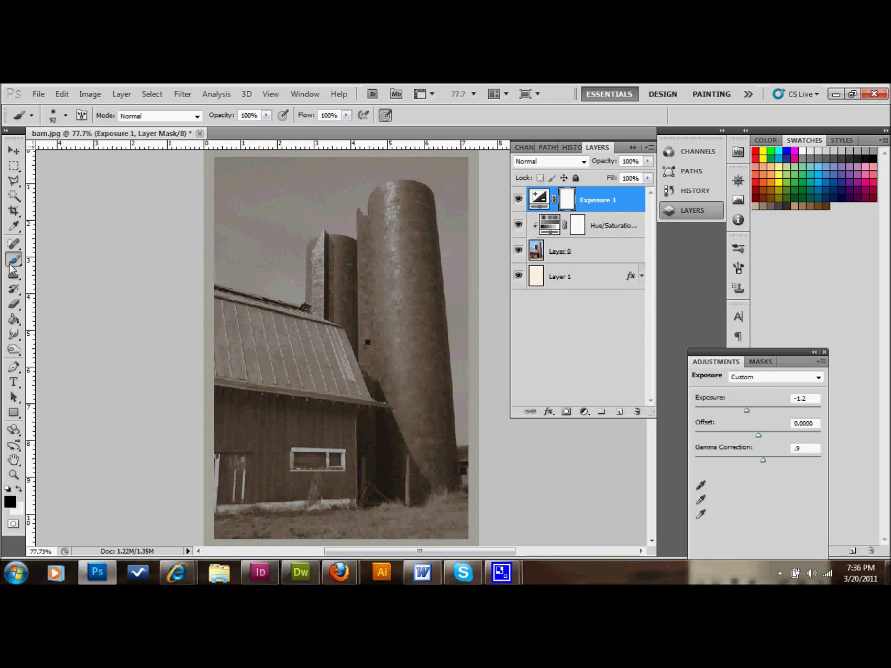
mouse_move(330, 253)
left_mouse_down()
mouse_move(326, 275)
mouse_move(398, 190)
mouse_move(443, 215)
mouse_move(429, 312)
mouse_move(454, 408)
mouse_move(438, 504)
mouse_move(389, 377)
mouse_move(365, 398)
mouse_move(377, 334)
mouse_move(403, 373)
mouse_move(323, 313)
mouse_move(340, 375)
mouse_move(325, 501)
mouse_move(237, 445)
mouse_move(246, 429)
mouse_move(237, 322)
mouse_move(239, 423)
mouse_move(220, 401)
mouse_move(293, 303)
mouse_move(280, 353)
mouse_move(303, 322)
mouse_move(308, 244)
mouse_move(342, 244)
mouse_move(315, 225)
left_mouse_up()
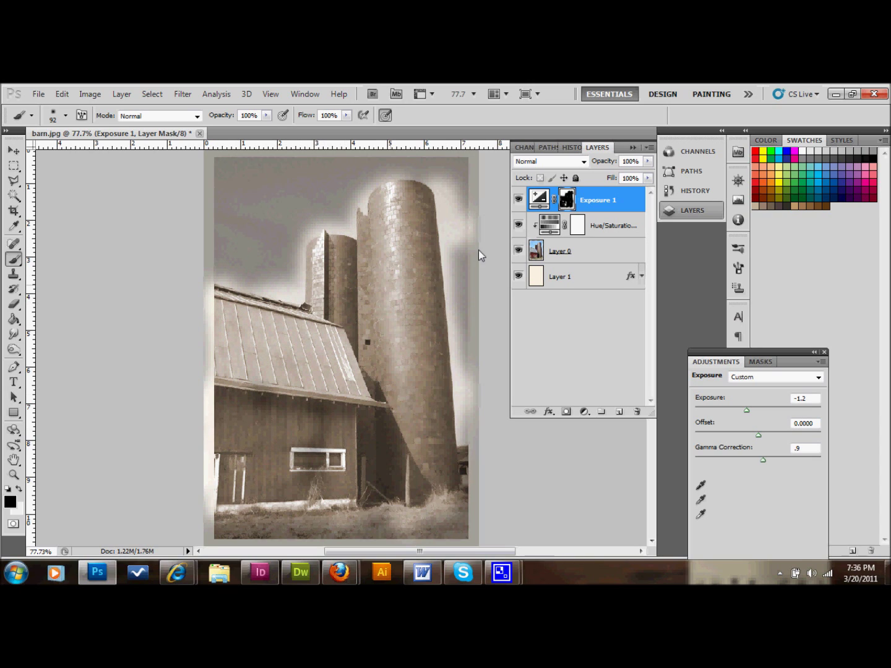
Clip the Exposure adjustment to the barn photo again and paint its mask white over the sky along the roofline and silos
right_click(636, 198)
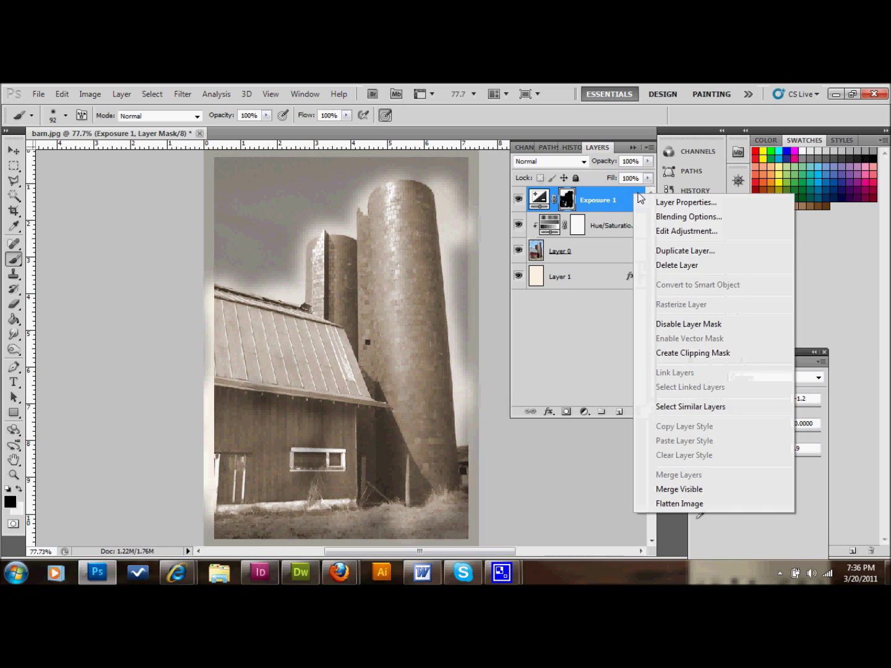
left_click(673, 354)
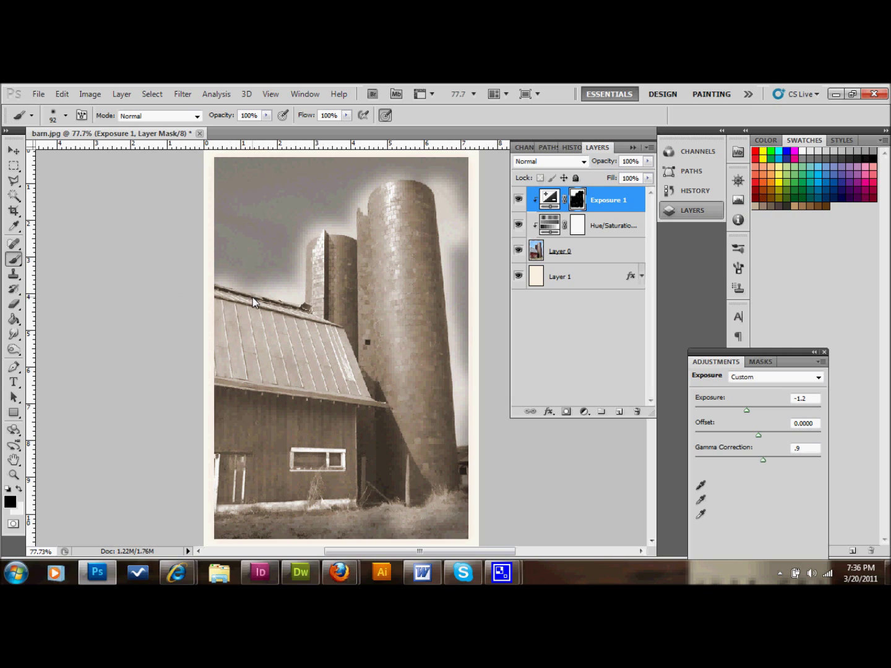
left_click(19, 489)
mouse_move(233, 282)
left_mouse_down()
mouse_move(289, 292)
mouse_move(289, 253)
mouse_move(305, 224)
mouse_move(343, 209)
mouse_move(388, 166)
mouse_move(417, 163)
mouse_move(441, 180)
mouse_move(454, 226)
mouse_move(475, 428)
left_mouse_up()
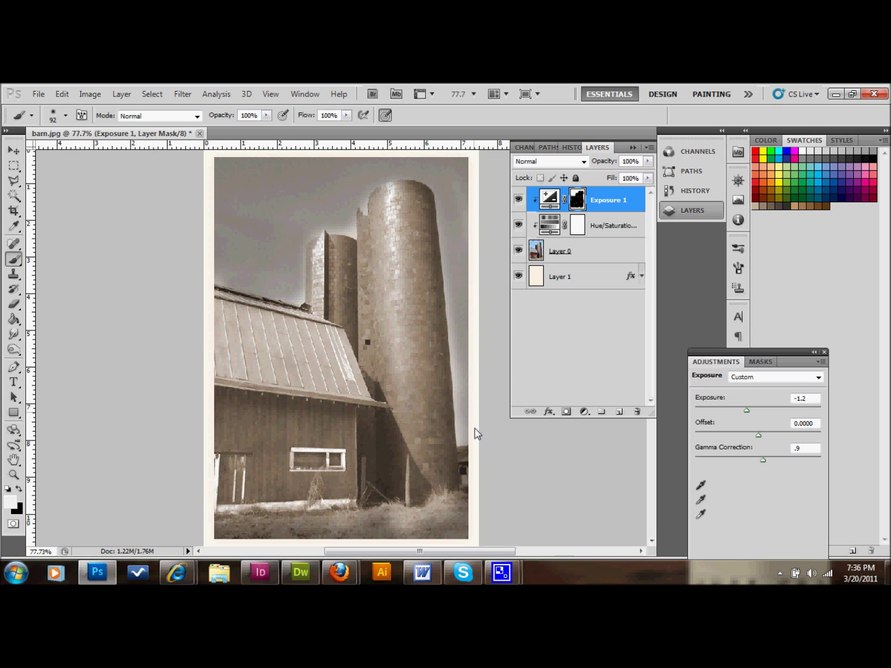
Set the brush opacity to 30% and blend the Exposure mask in white along the edges of the silos
left_click(60, 117)
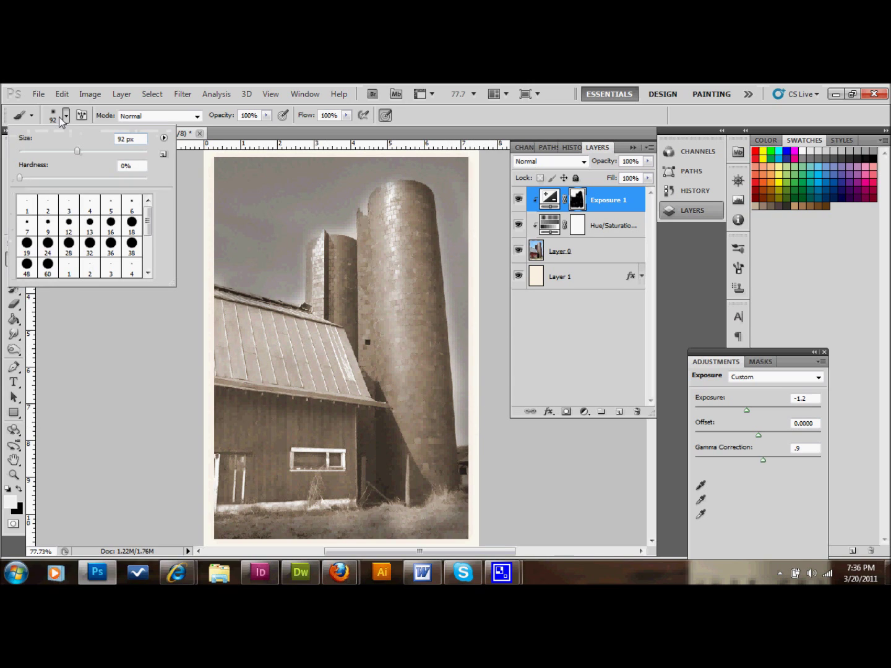
left_click(60, 116)
left_click(251, 116)
type("30")
key("Return")
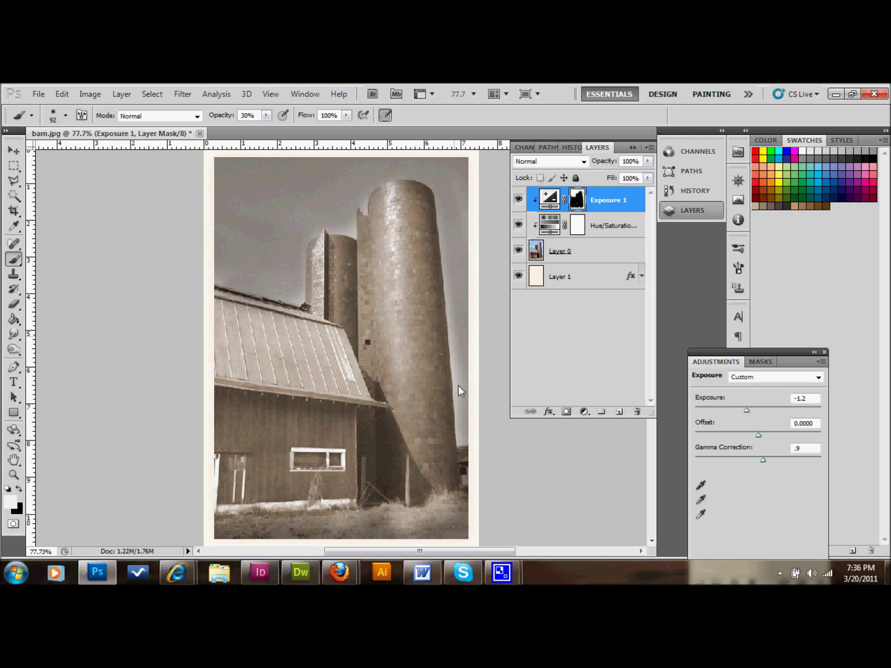
mouse_move(458, 386)
left_mouse_down()
mouse_move(427, 223)
mouse_move(454, 298)
left_mouse_up()
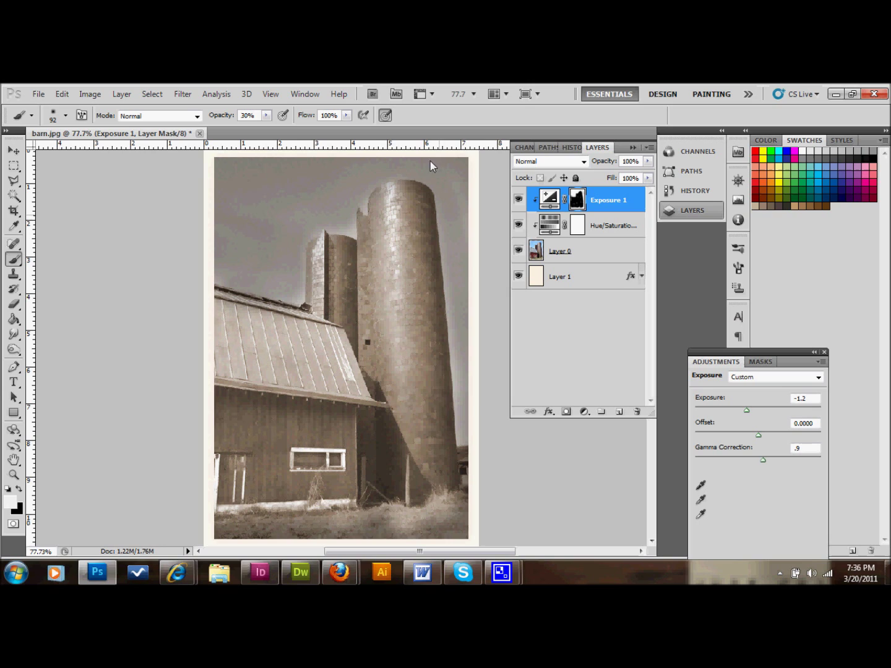
left_click_drag(358, 205, 350, 238)
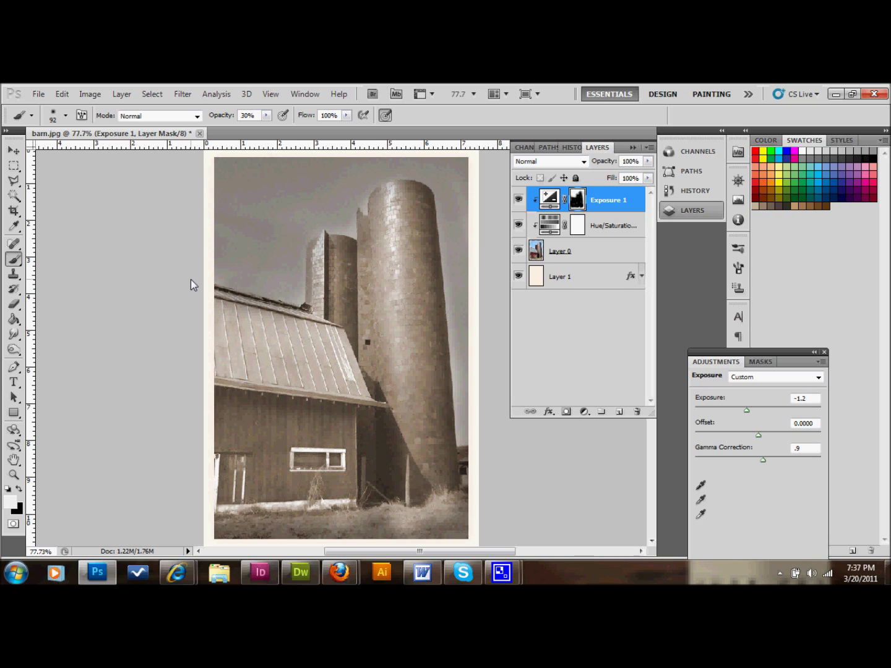
Add a new layer above the Exposure adjustment and name it scratches
left_click(621, 411)
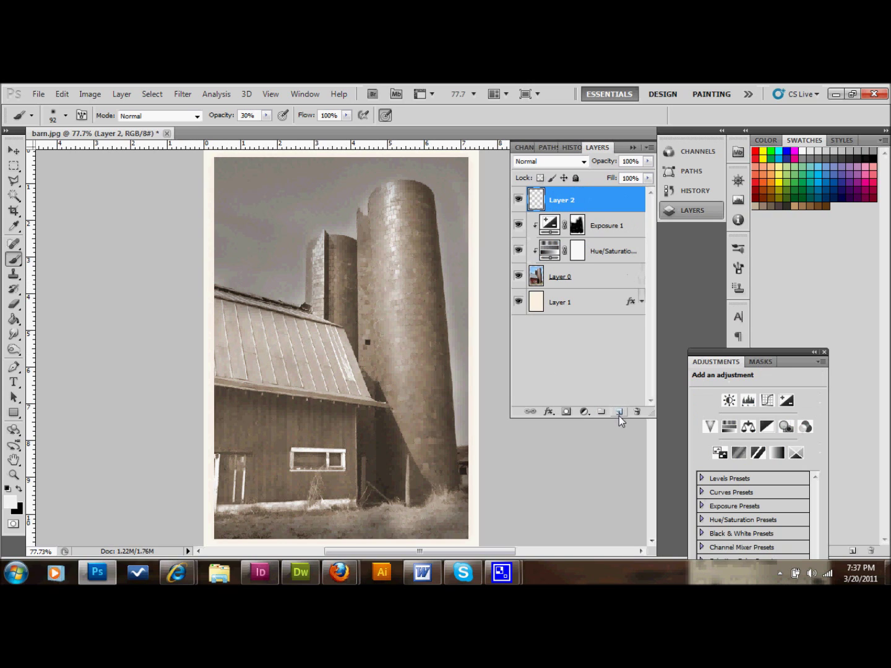
double_click(564, 199)
type("scratches")
key("Return")
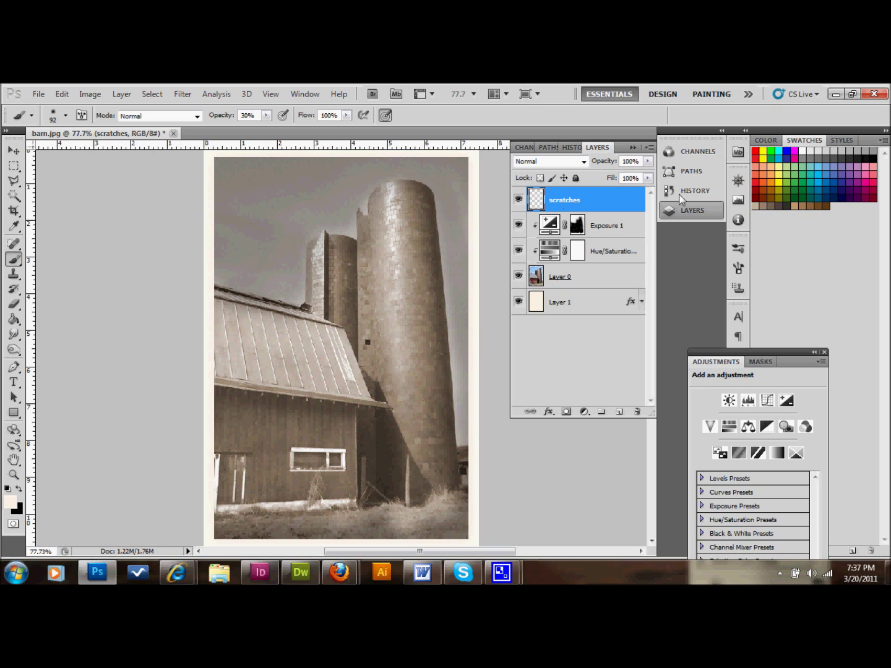
Paint fine random scratches across the photo on the scratches layer with a 1 px brush at 100% hardness
left_click(66, 115)
left_click_drag(57, 178, 146, 178)
left_click_drag(78, 151, 19, 151)
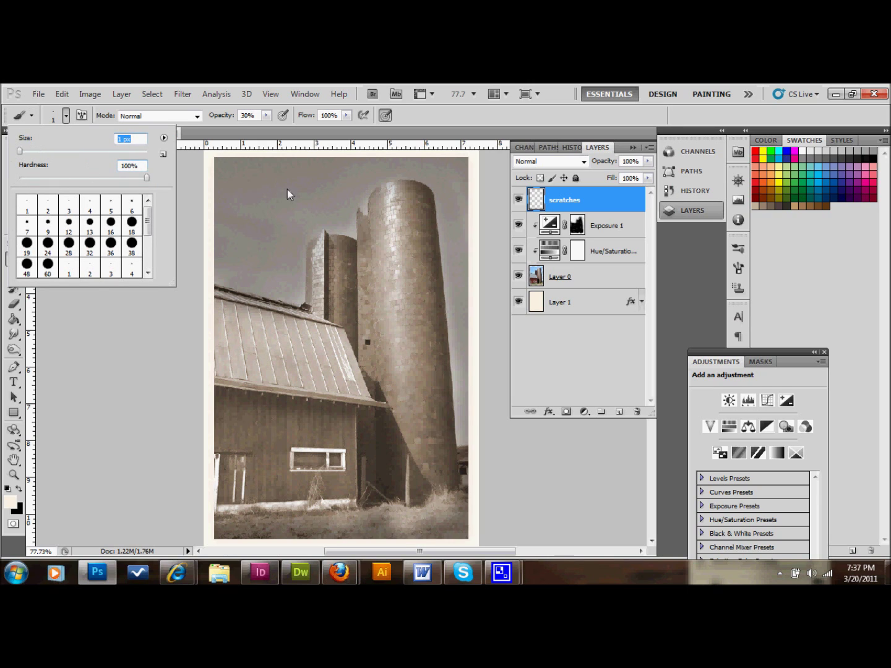
left_click(258, 233)
mouse_move(248, 464)
left_mouse_down()
mouse_move(366, 456)
mouse_move(430, 401)
mouse_move(456, 203)
left_mouse_up()
mouse_move(428, 336)
left_mouse_down()
mouse_move(476, 413)
mouse_move(420, 370)
mouse_move(309, 471)
left_mouse_up()
mouse_move(370, 518)
left_mouse_down()
mouse_move(415, 519)
mouse_move(281, 352)
left_mouse_up()
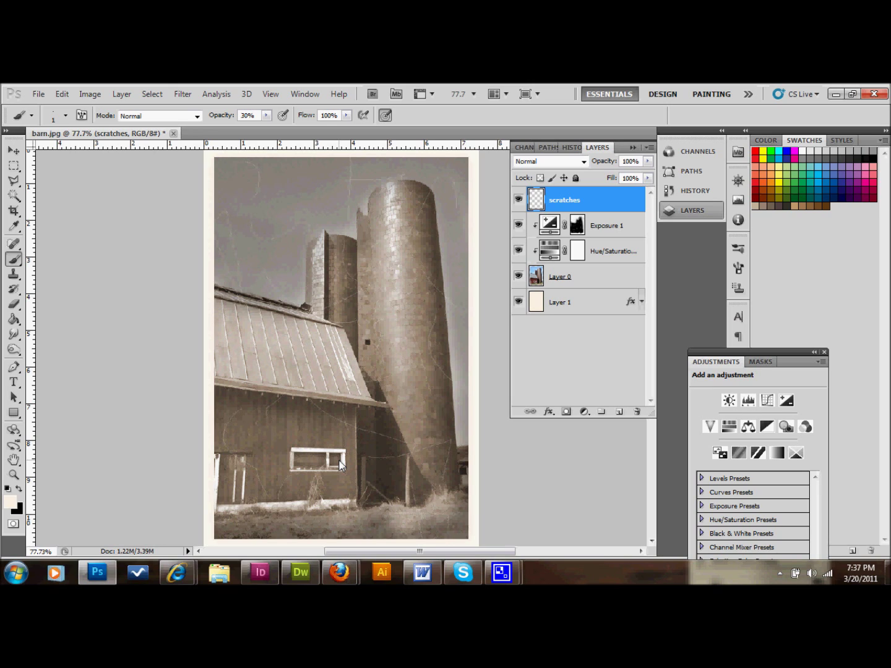
Apply 40% monochromatic Gaussian noise to the painted lines on the scratches layer
left_click(185, 96)
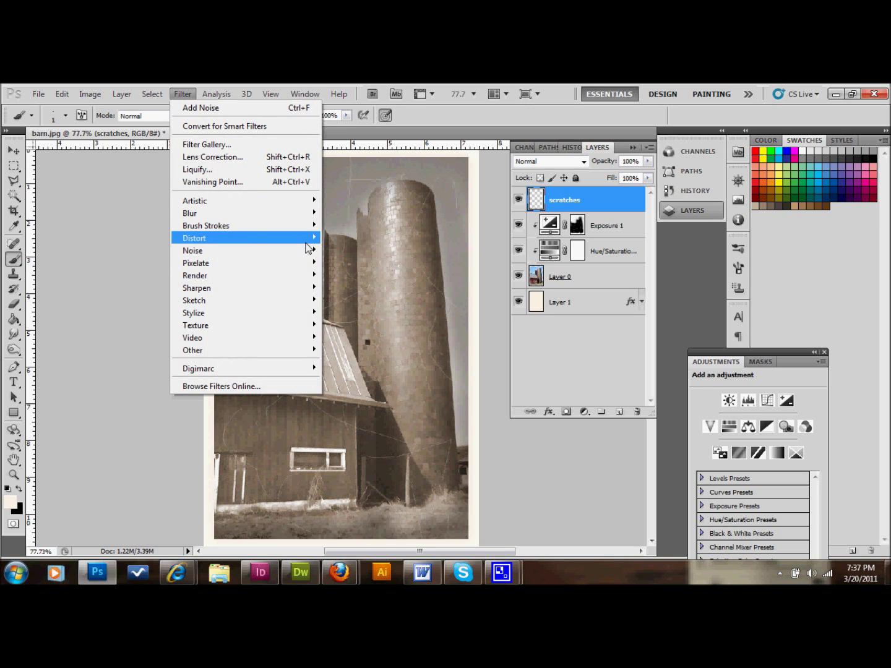
left_click(330, 250)
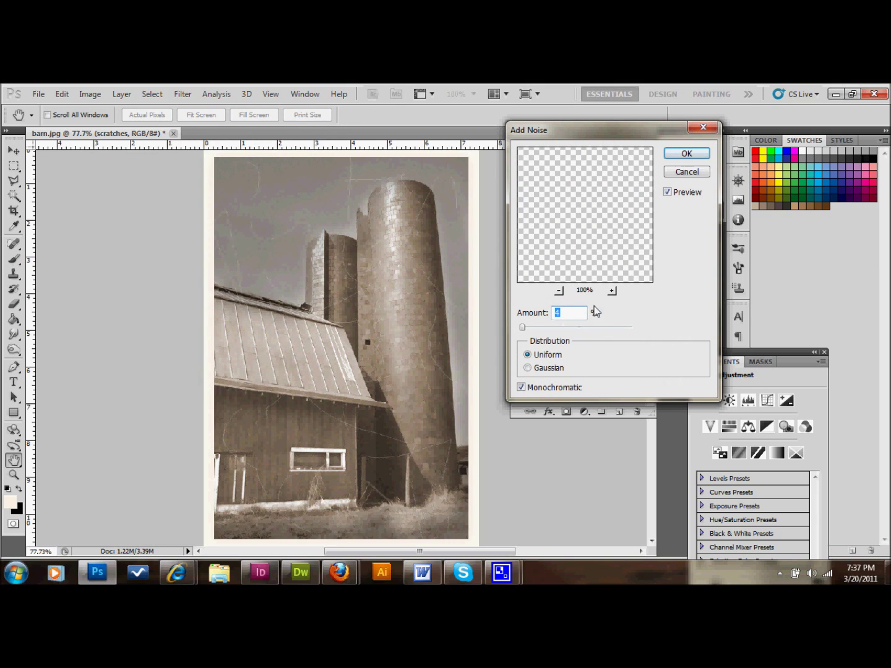
type("40")
left_click(528, 368)
left_click(667, 193)
left_click(667, 193)
left_click(684, 154)
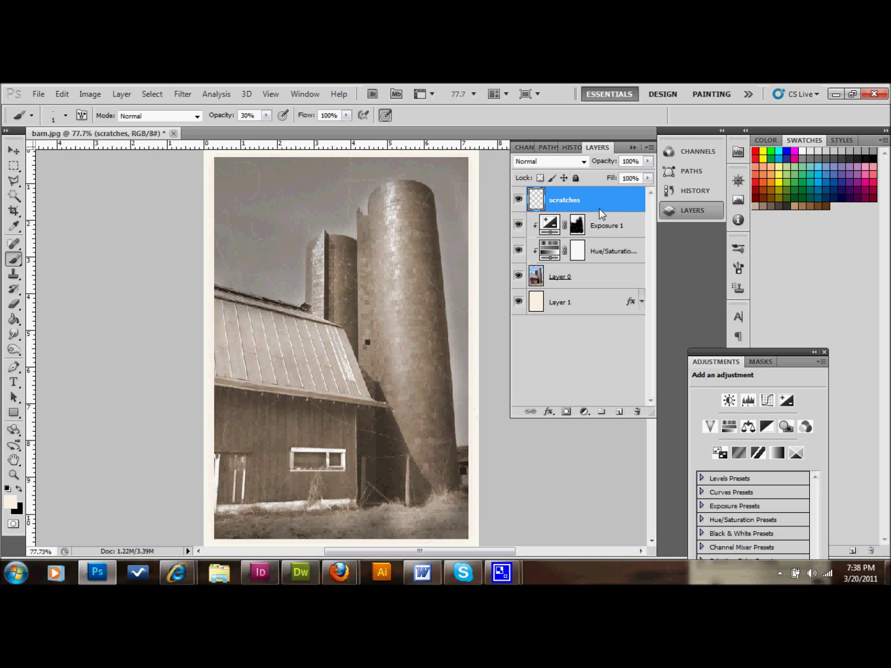
Fill the empty area of the scratches layer with white using the Paint Bucket tool
left_click(13, 320)
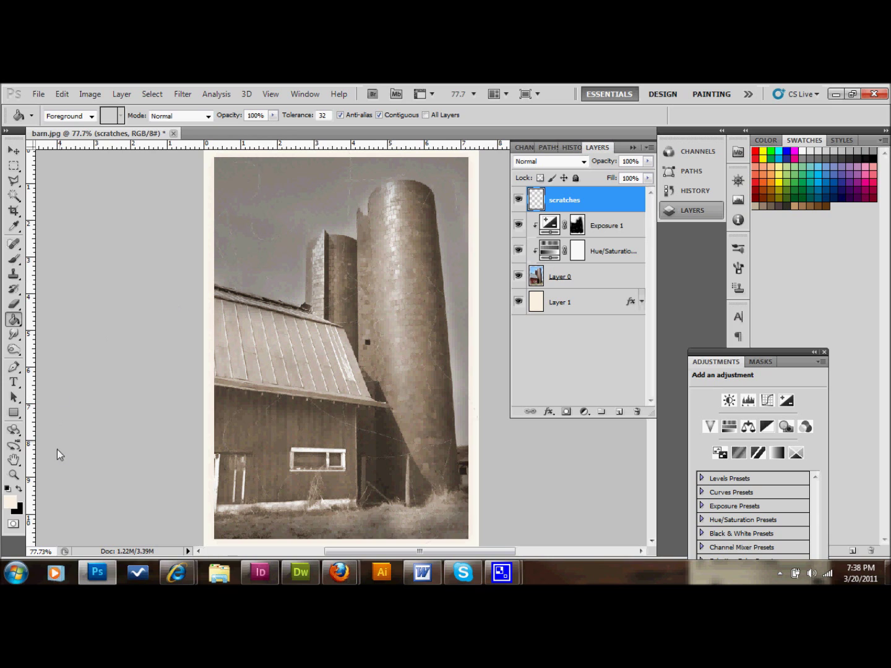
left_click(20, 511)
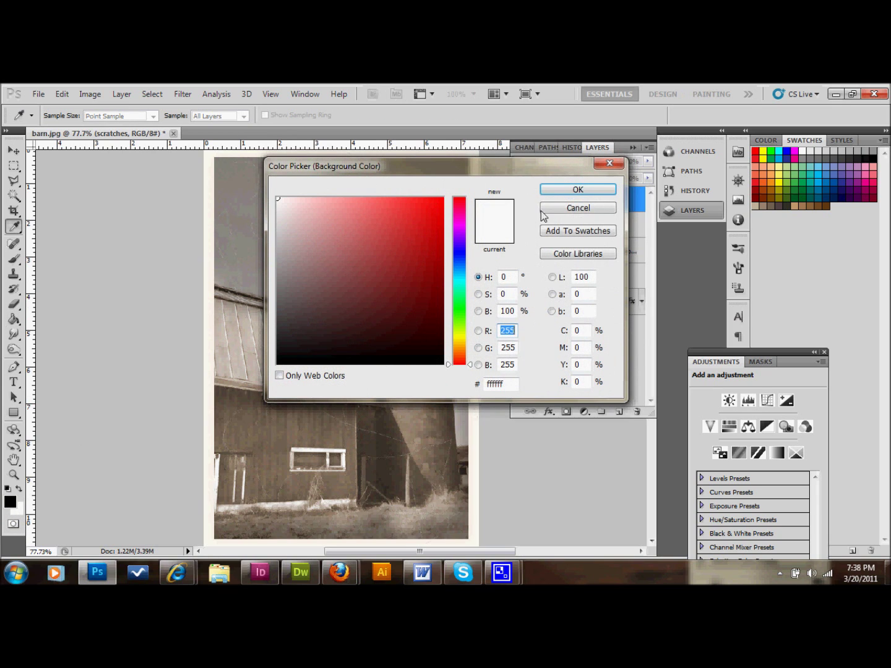
left_click(576, 209)
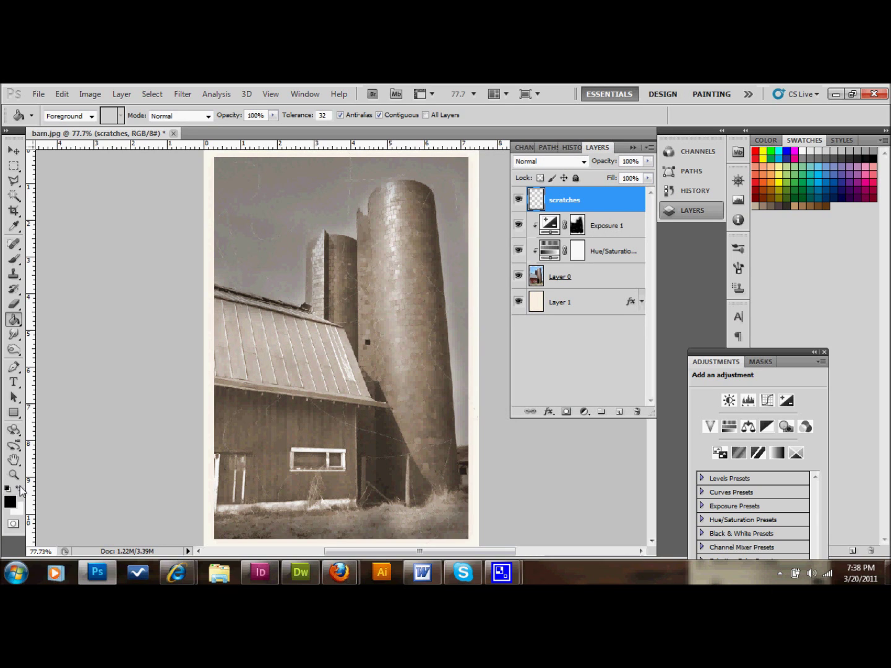
left_click(20, 490)
left_click(283, 269)
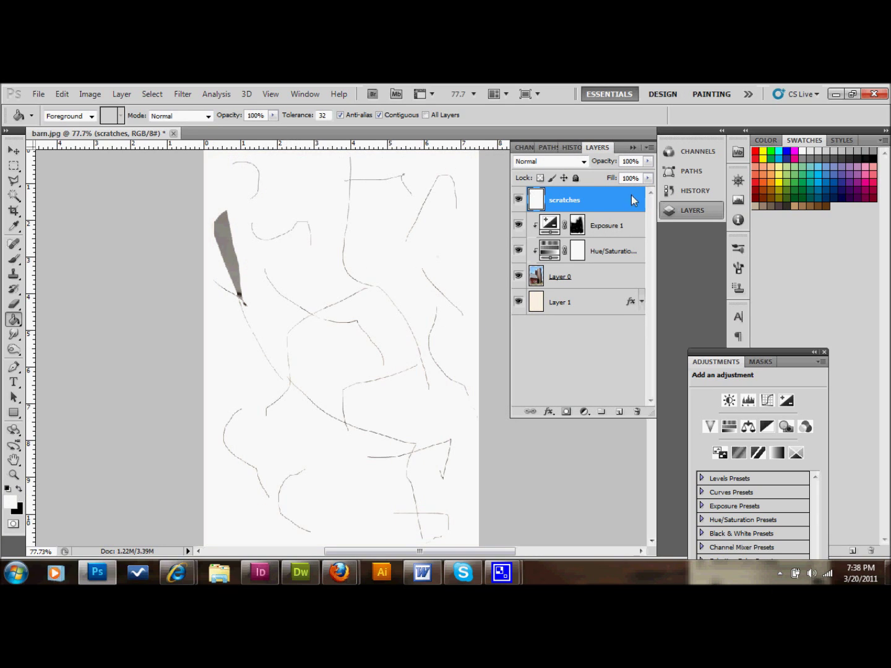
Add 40% monochromatic Gaussian noise to the white-filled scratches layer
left_click(182, 93)
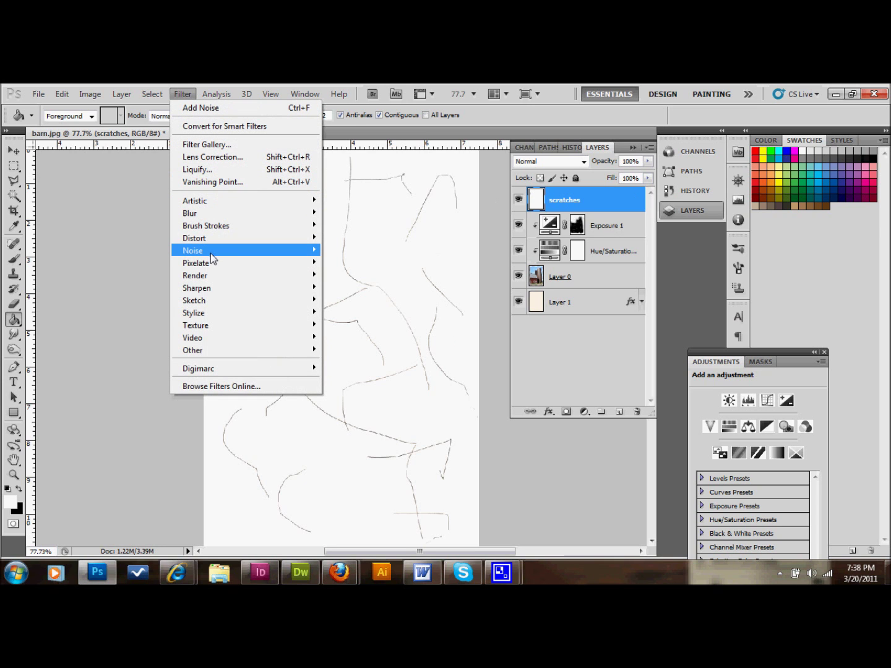
mouse_move(211, 252)
left_click(344, 251)
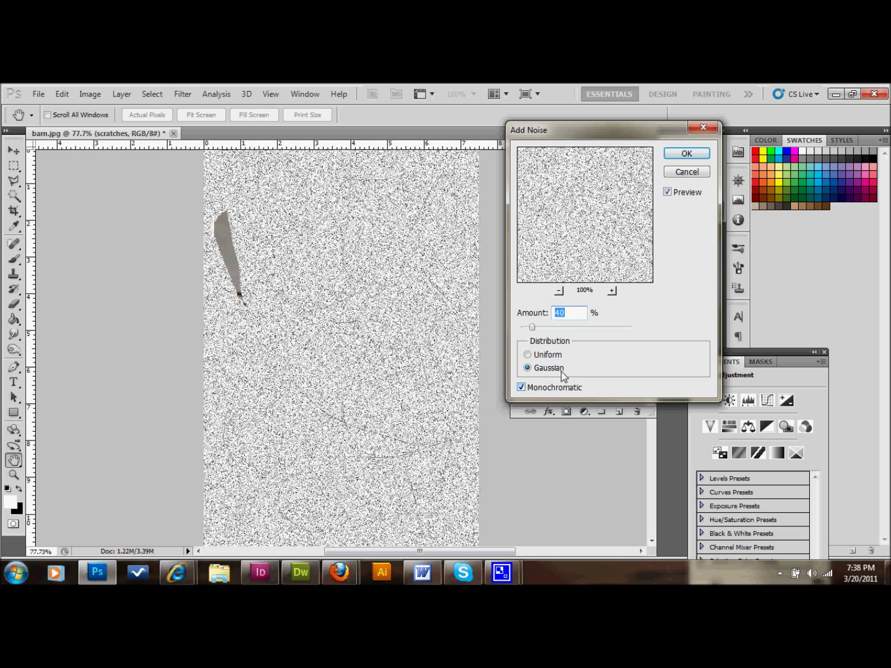
left_click(682, 156)
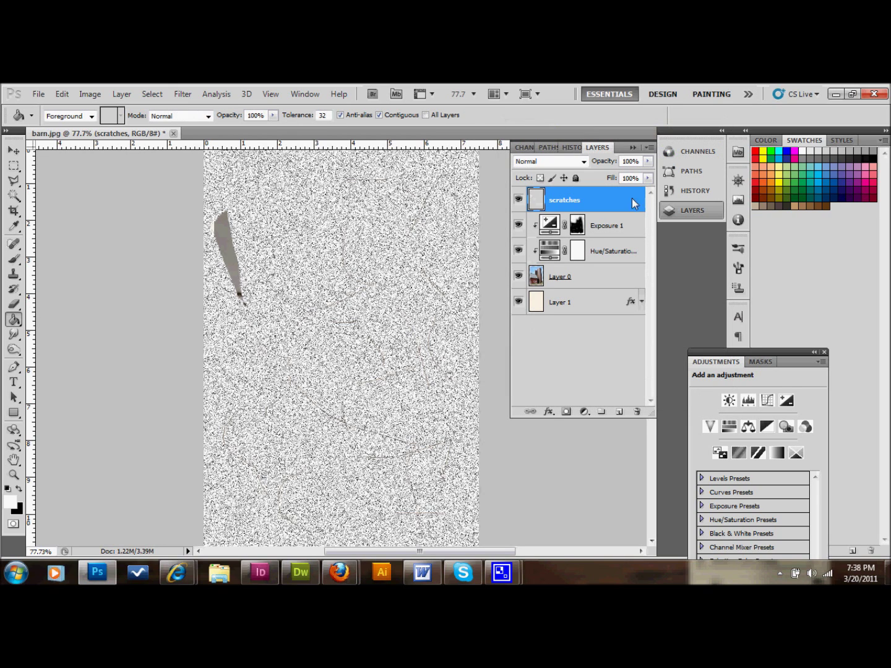
Select most of the noise with several Magic Wand picks at tolerance 35, delete it from the scratches layer and deselect
left_click(14, 198)
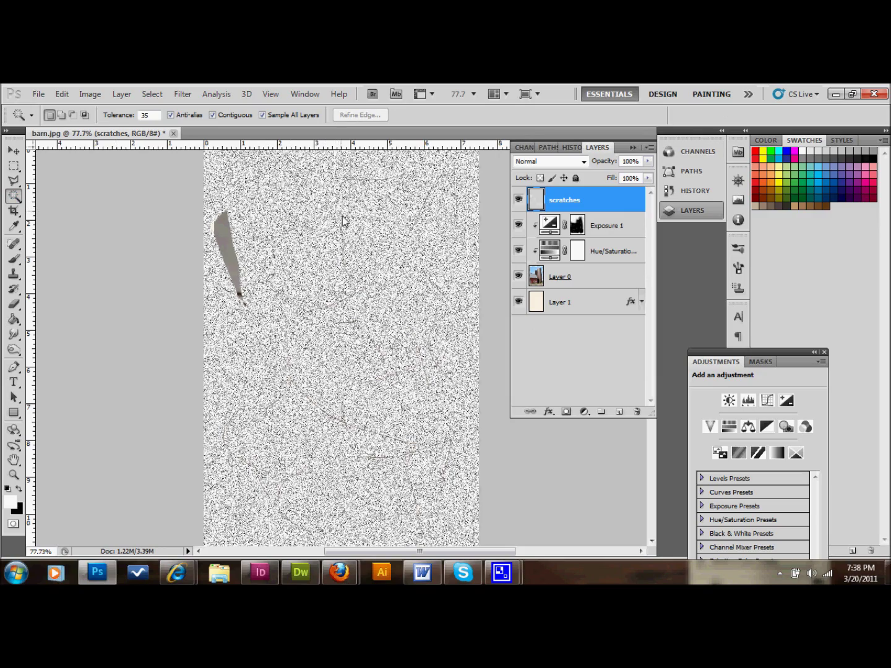
left_click(340, 238)
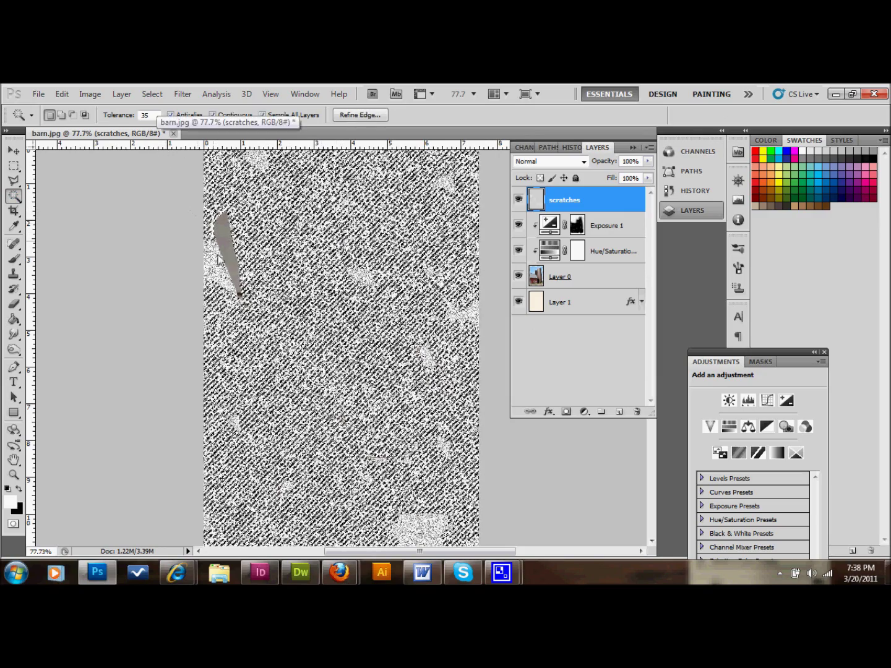
key("shift")
left_click(262, 175, "shift")
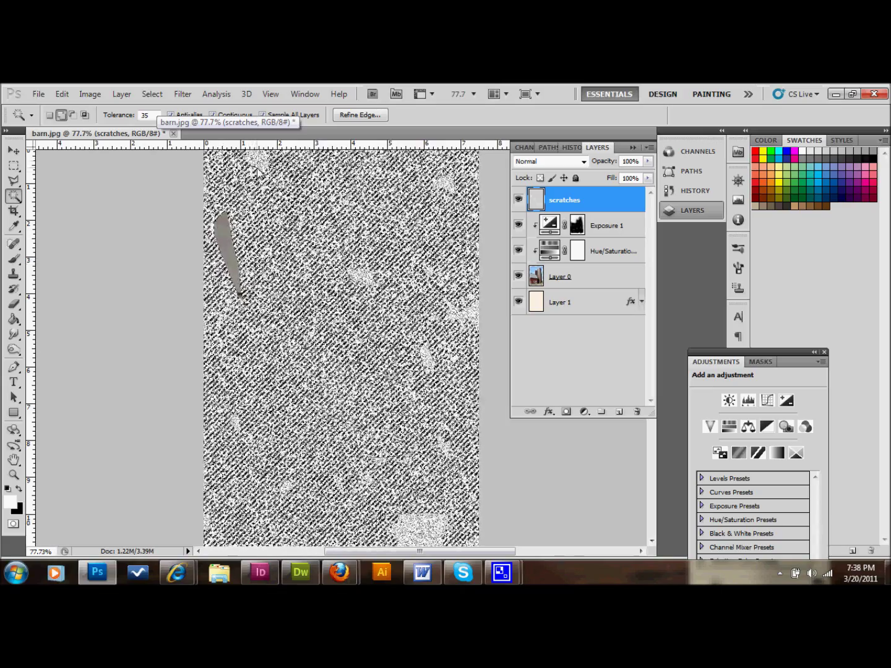
key("shift")
left_click(416, 523, "shift")
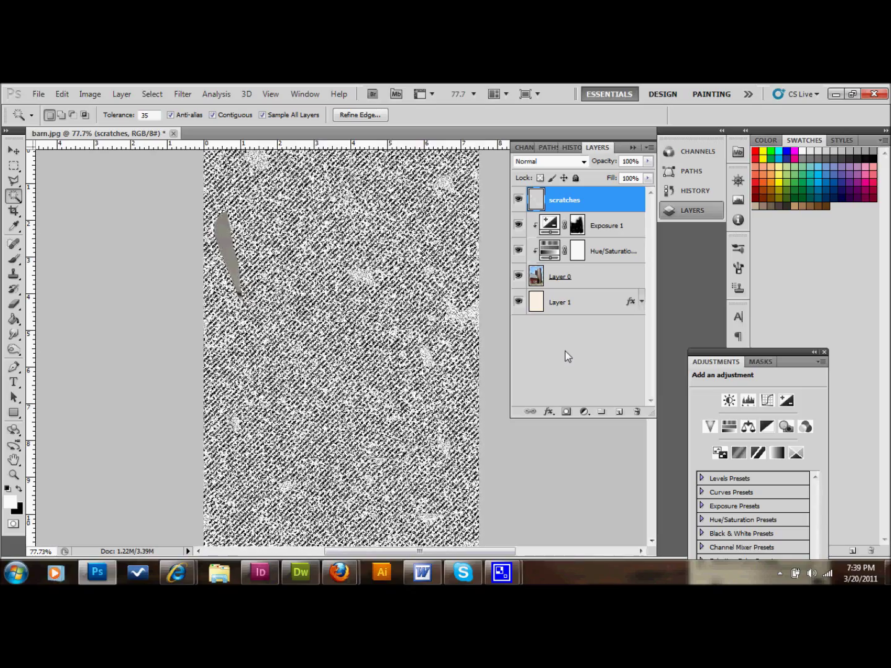
key("Delete")
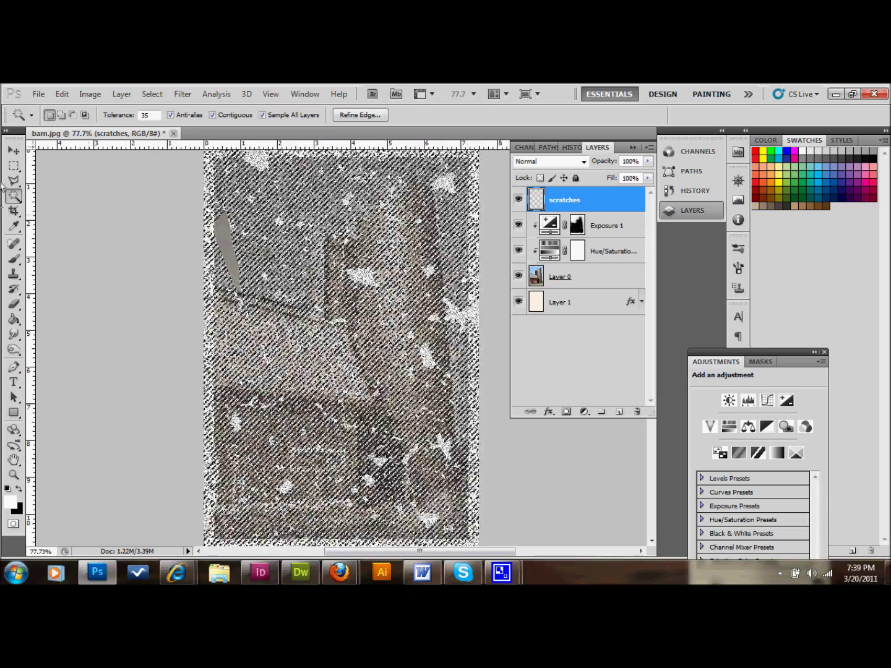
left_click(11, 167)
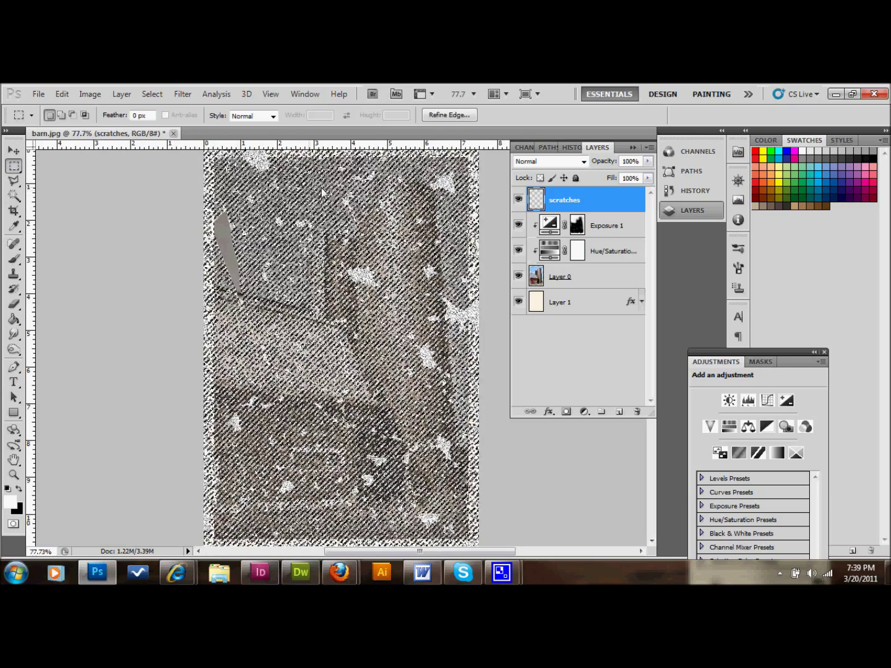
left_click(286, 232)
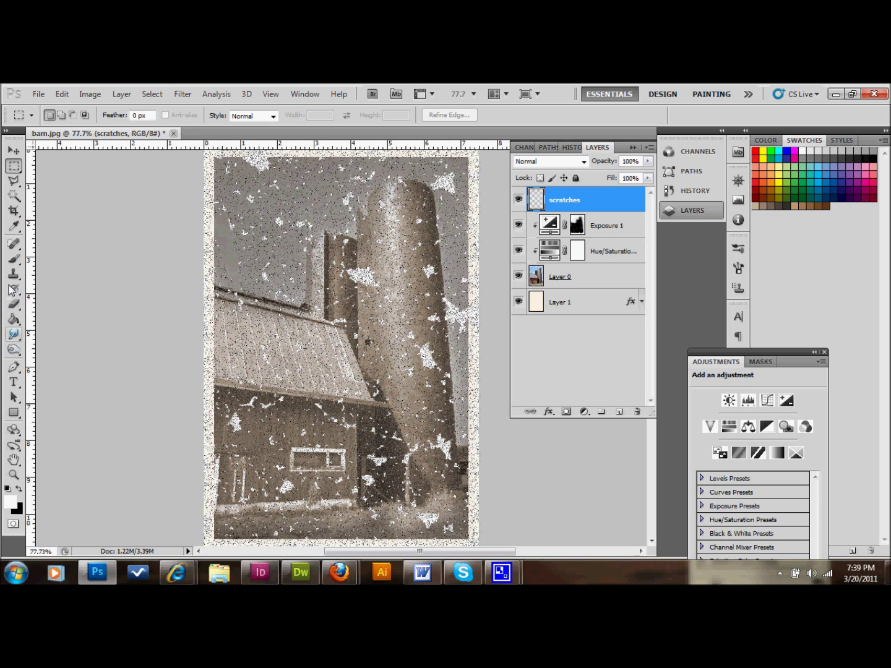
Set the brush opacity to 100% and paint several thin white scratches across the sky, barn wall and silos
left_click(14, 259)
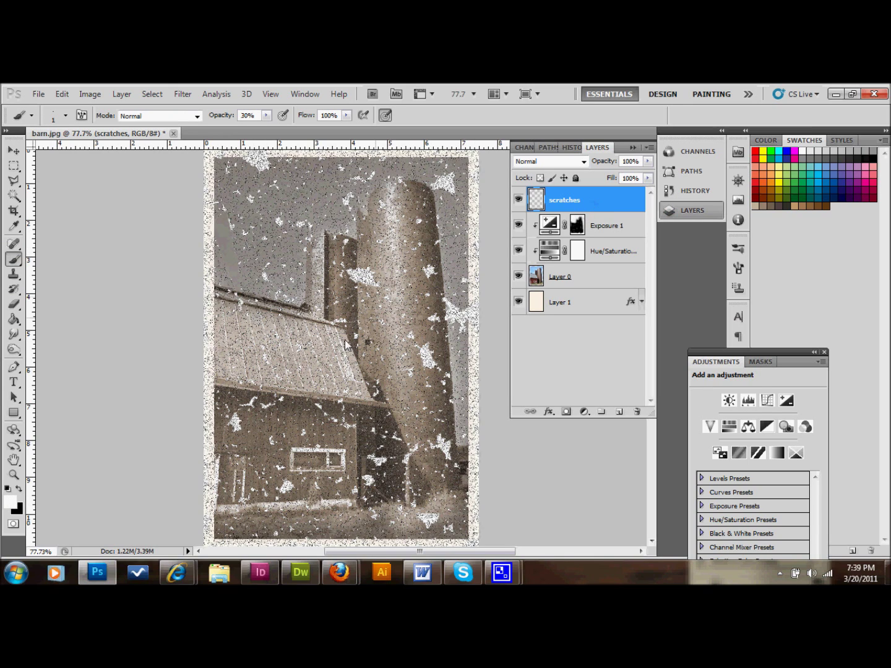
left_click(249, 115)
type("100")
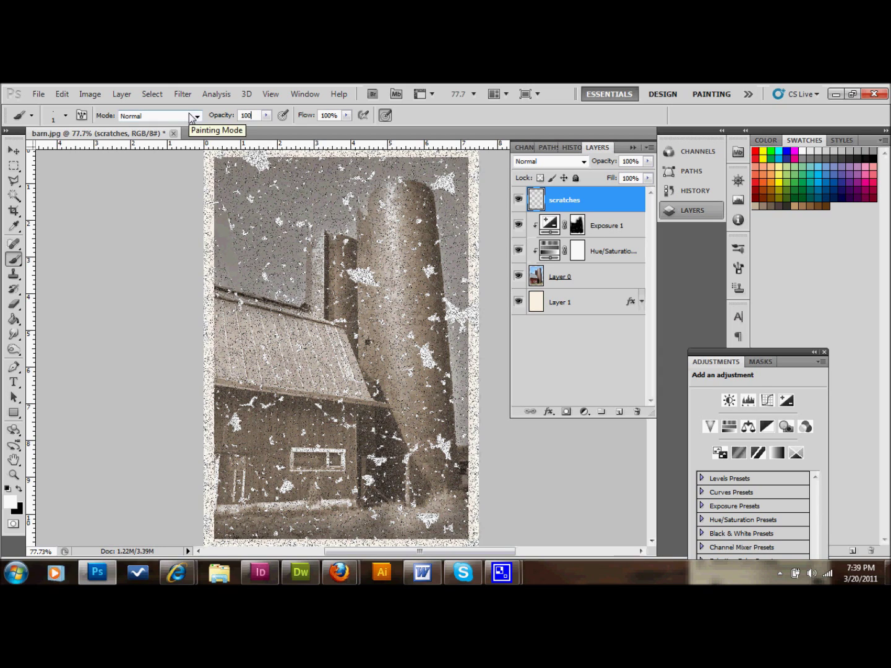
left_click_drag(256, 201, 258, 233)
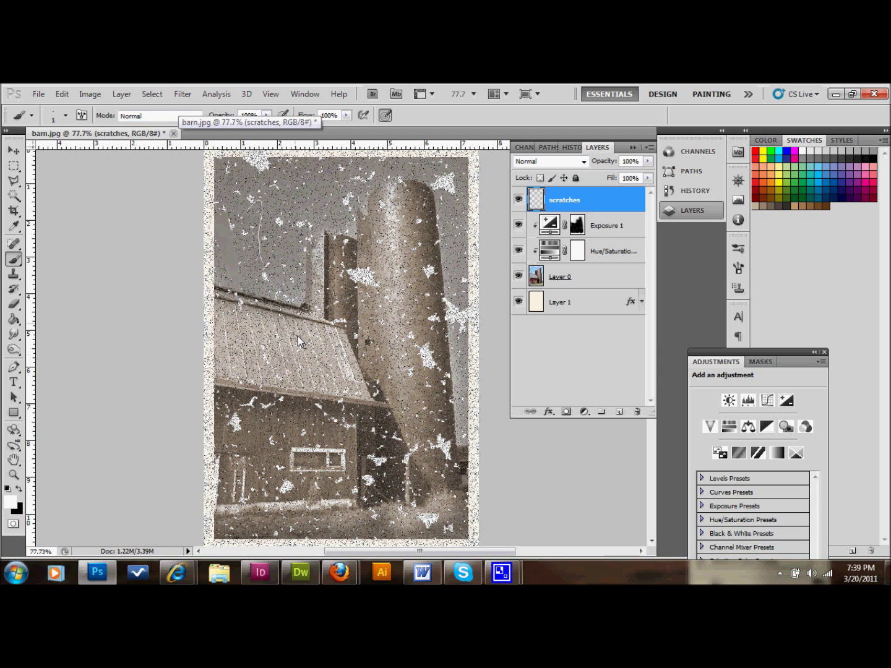
left_click_drag(252, 490, 298, 495)
mouse_move(409, 521)
left_mouse_down()
mouse_move(442, 436)
mouse_move(357, 281)
left_mouse_up()
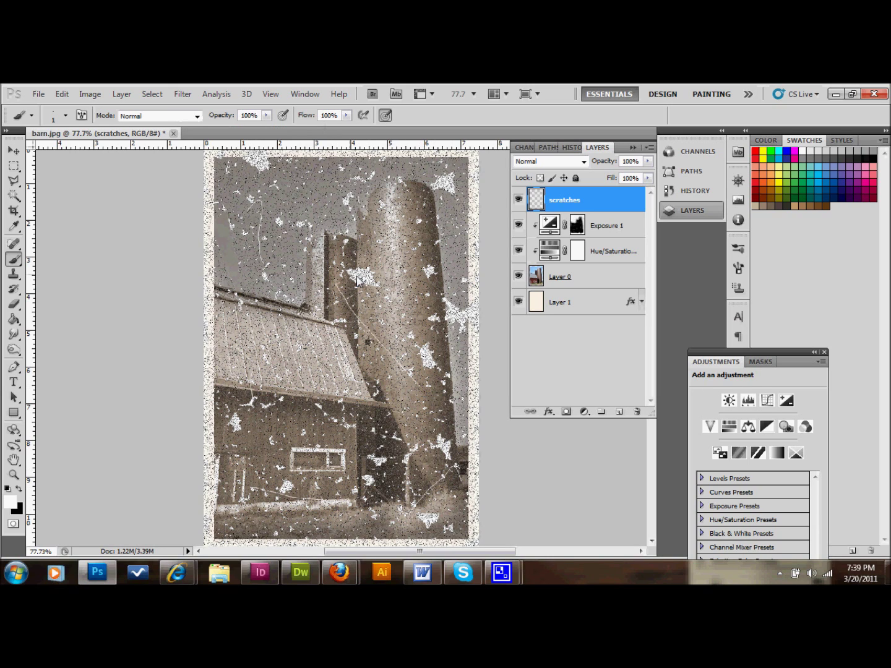
left_click_drag(376, 184, 318, 160)
left_click_drag(273, 455, 266, 427)
Set the scratches layer's blend mode to Overlay and its opacity to 35%
left_click(573, 162)
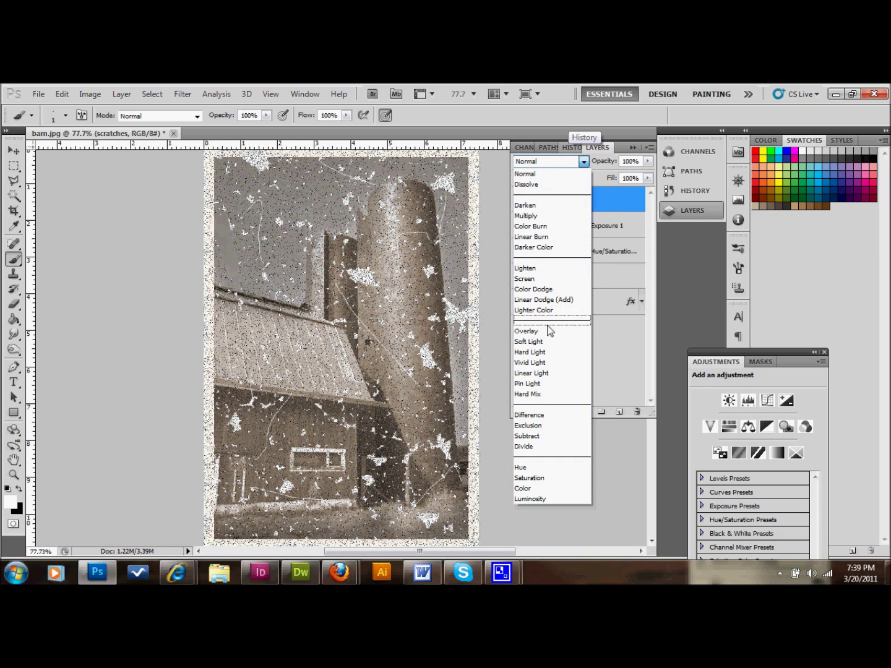
left_click(553, 333)
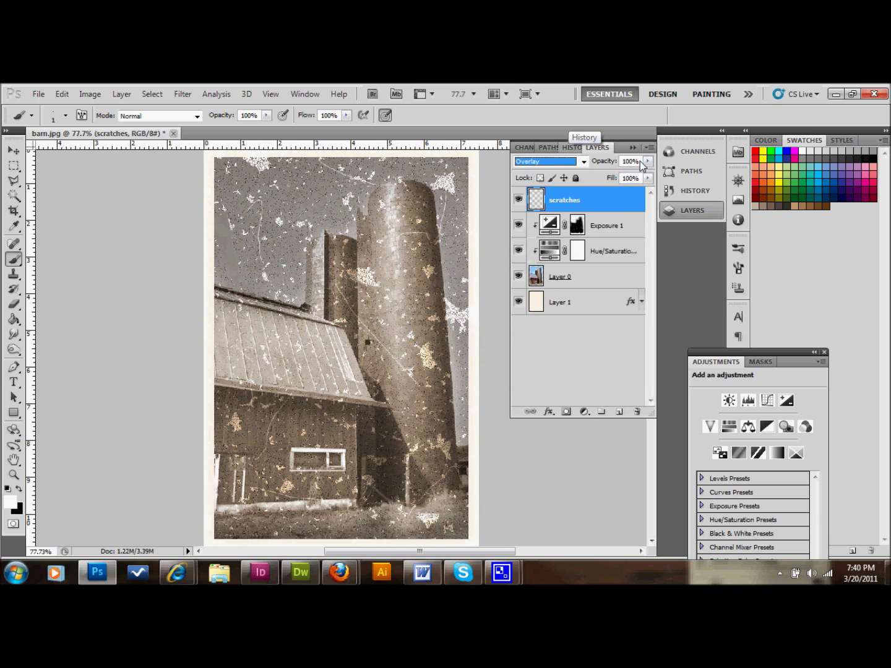
key("Tab")
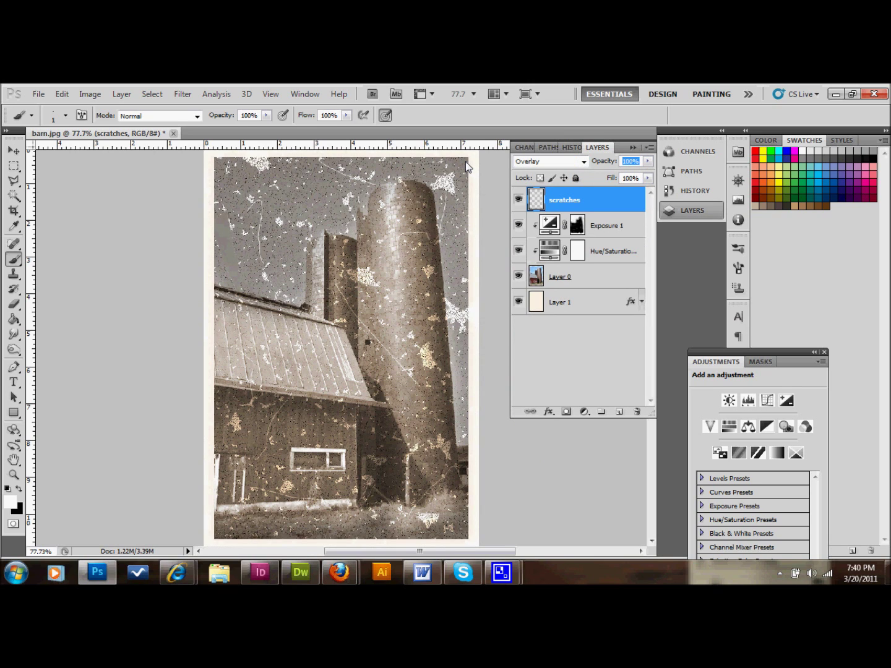
type("35")
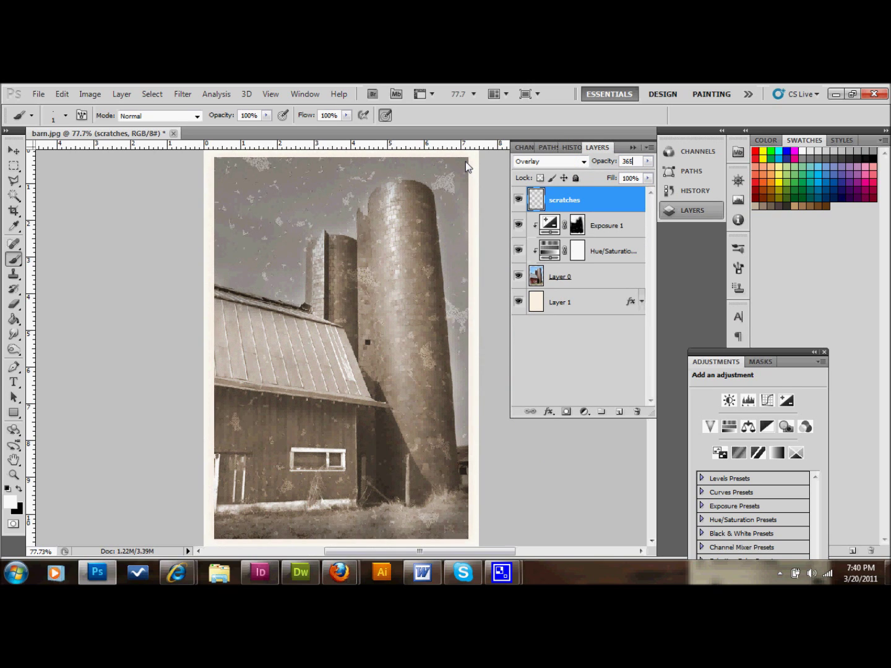
key("BackSpace")
key("BackSpace")
type("5")
Add a new layer above the scratches layer and fill it with the tan colour #d9c3a9
left_click(619, 411)
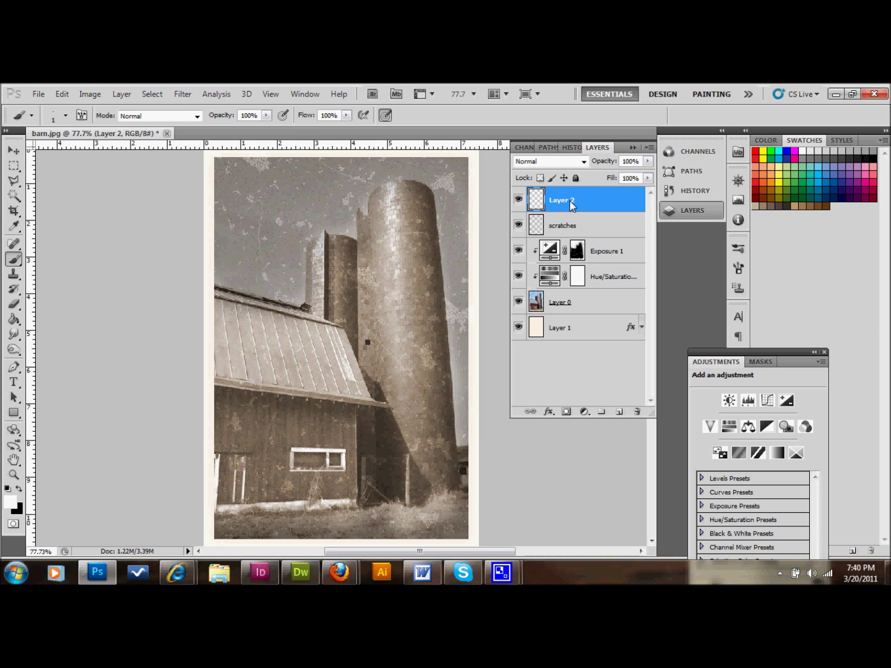
left_click(15, 504)
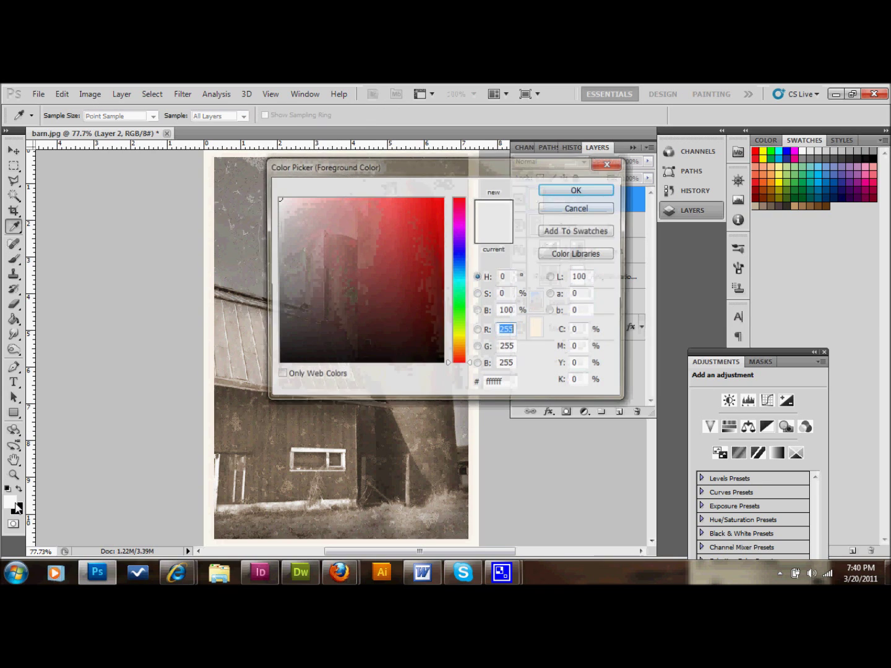
left_click(502, 387)
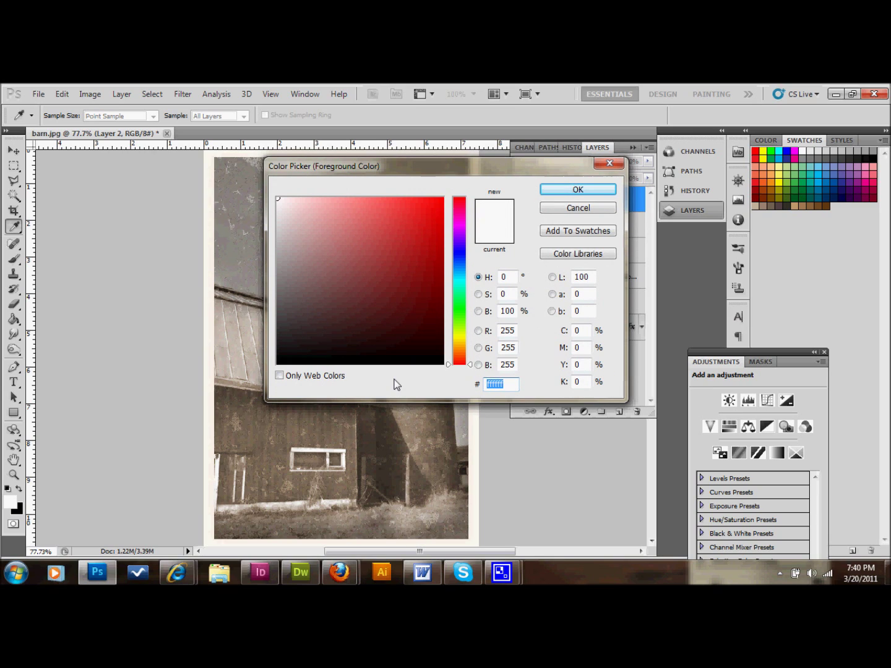
type("d9")
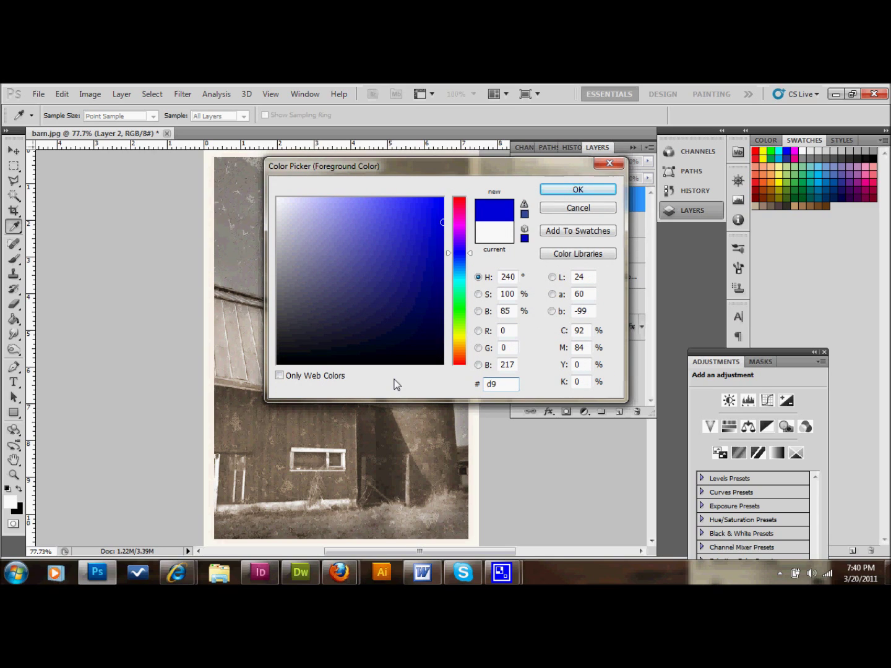
type("c3")
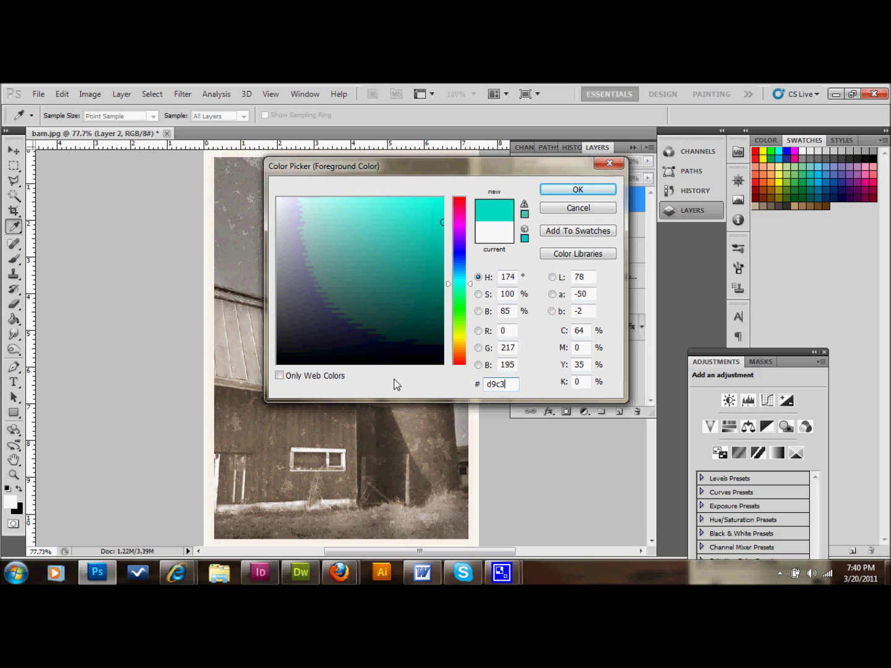
type("a9")
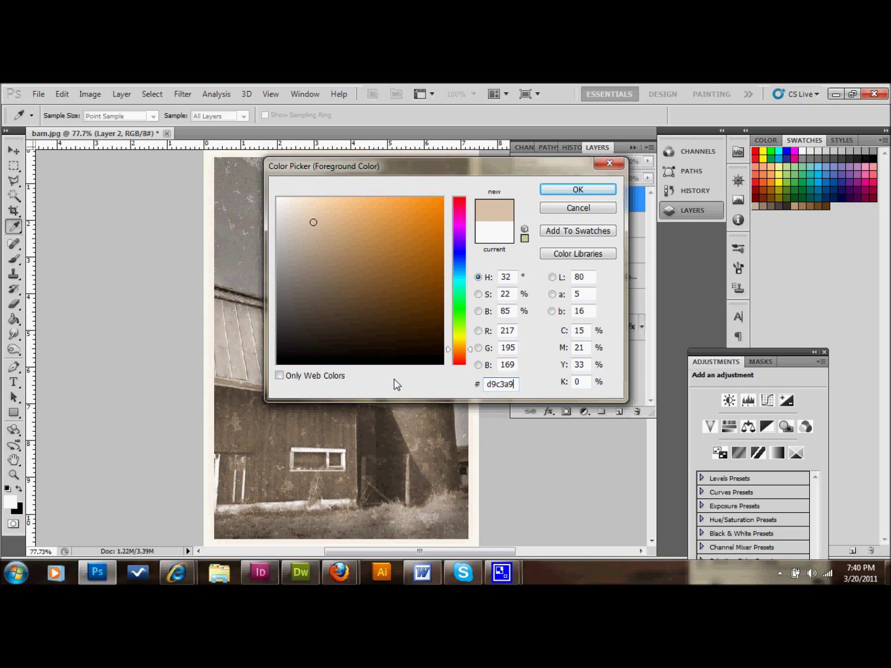
left_click(549, 189)
left_click(13, 320)
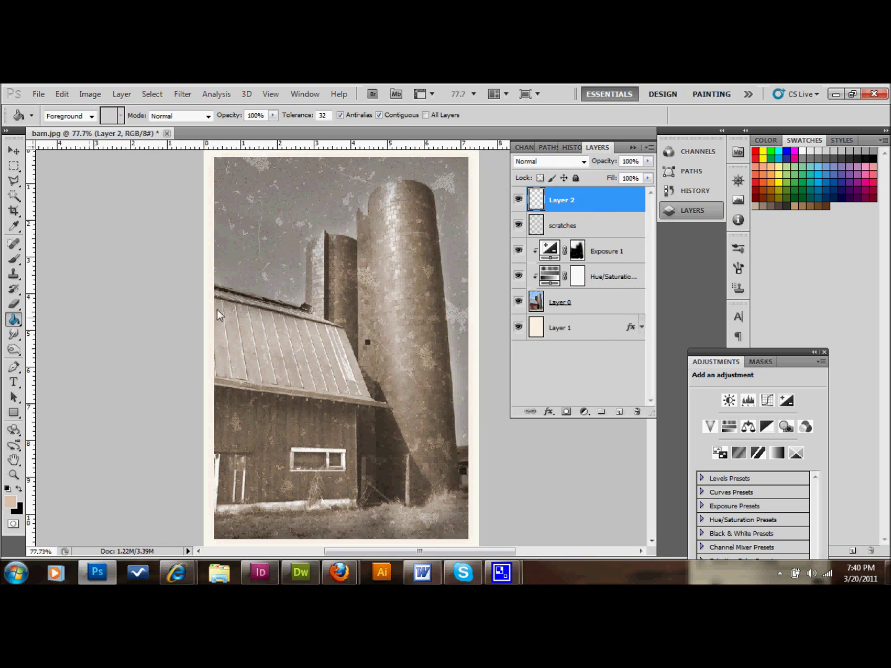
left_click(302, 260)
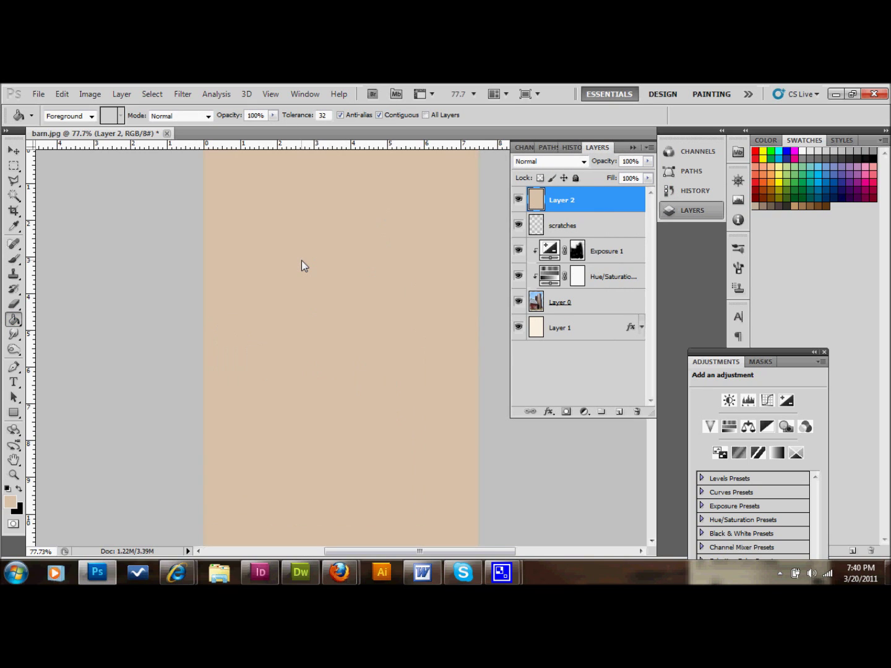
Apply a vertical Grain texture filter with intensity 30 and contrast 1 to the tan layer
left_click(183, 94)
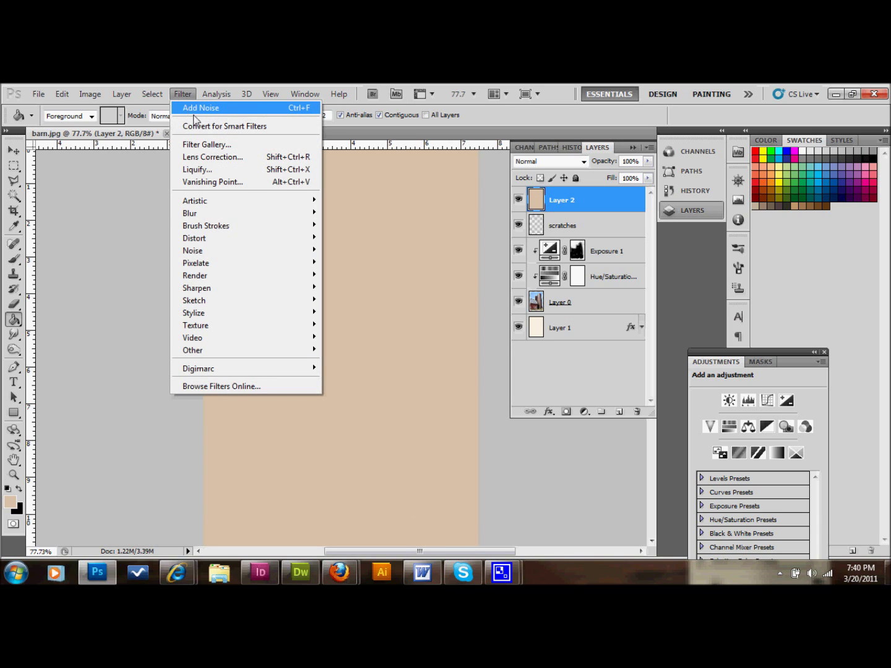
mouse_move(304, 327)
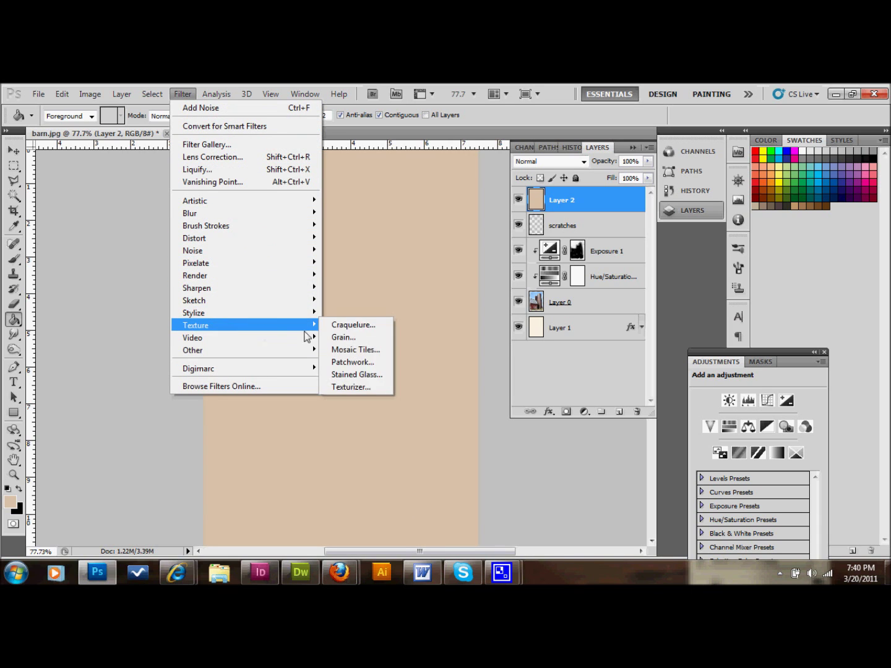
left_click(354, 338)
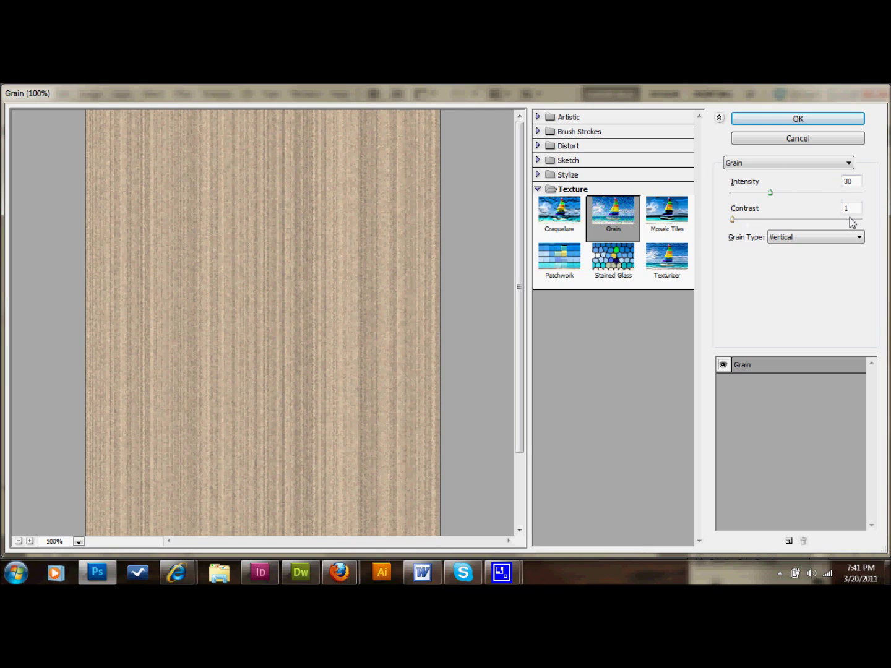
left_click(787, 119)
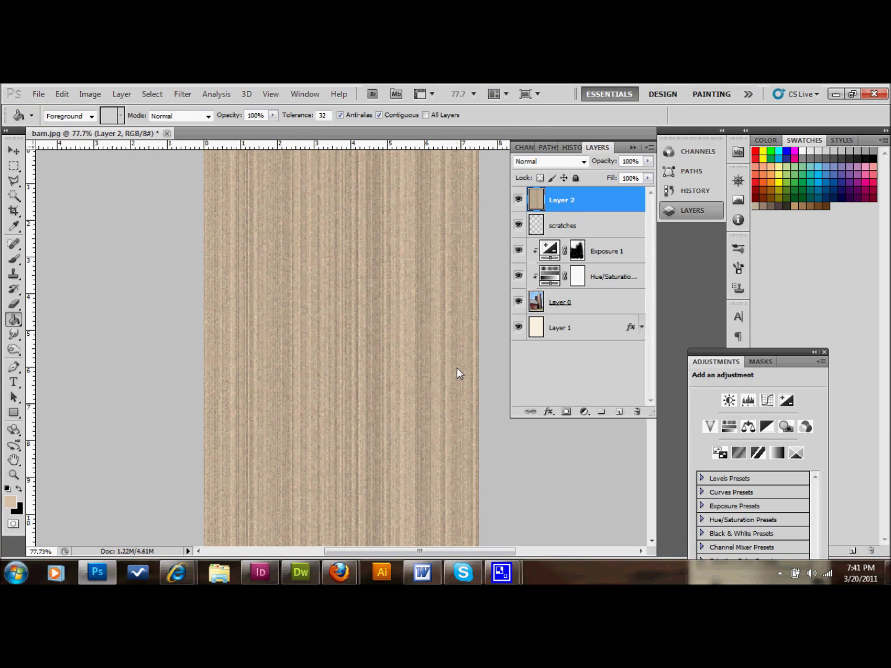
Set the grained tan layer's blend mode to Soft Light and its opacity to 50%
left_click(583, 161)
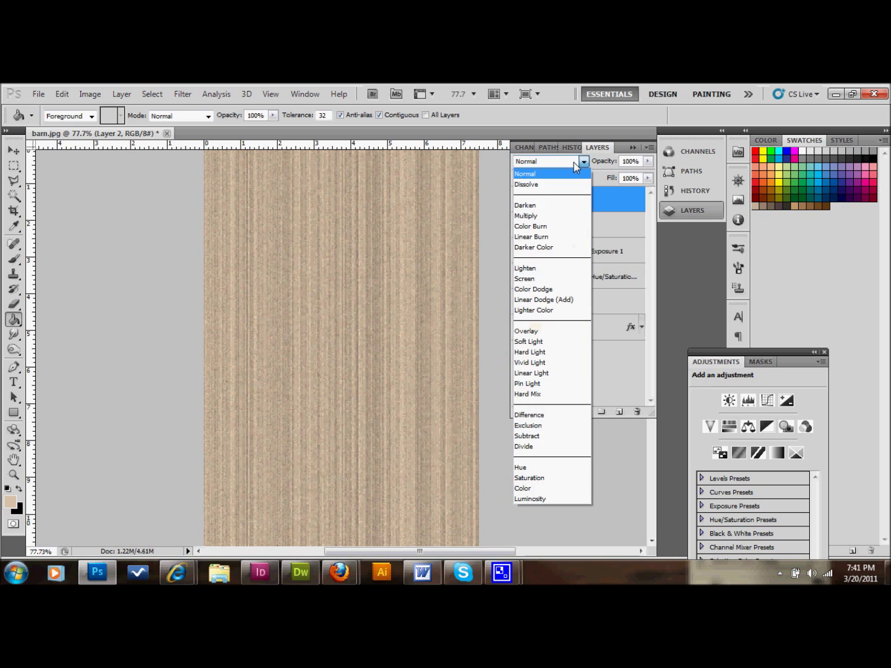
left_click(539, 341)
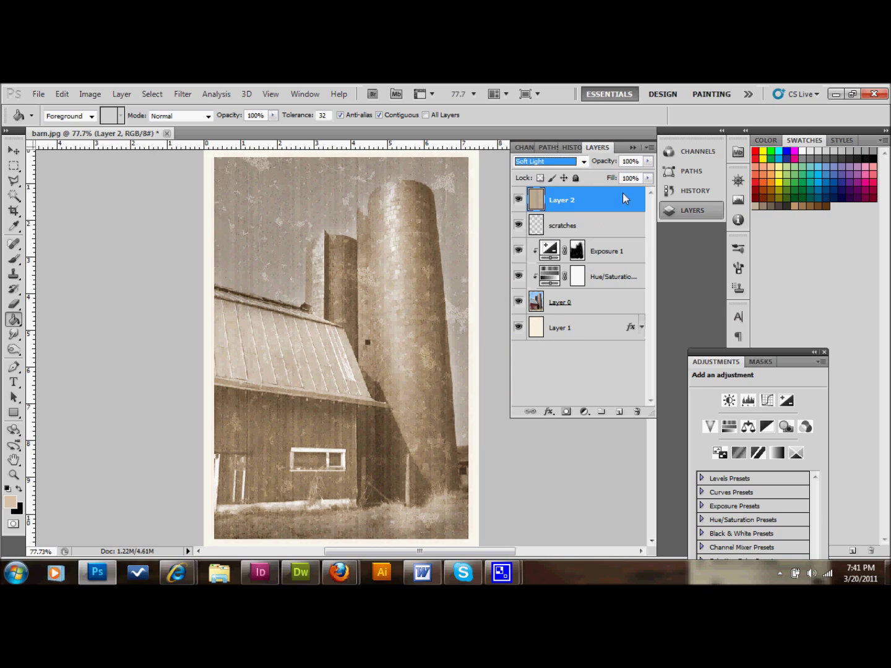
left_click(614, 162)
type("50")
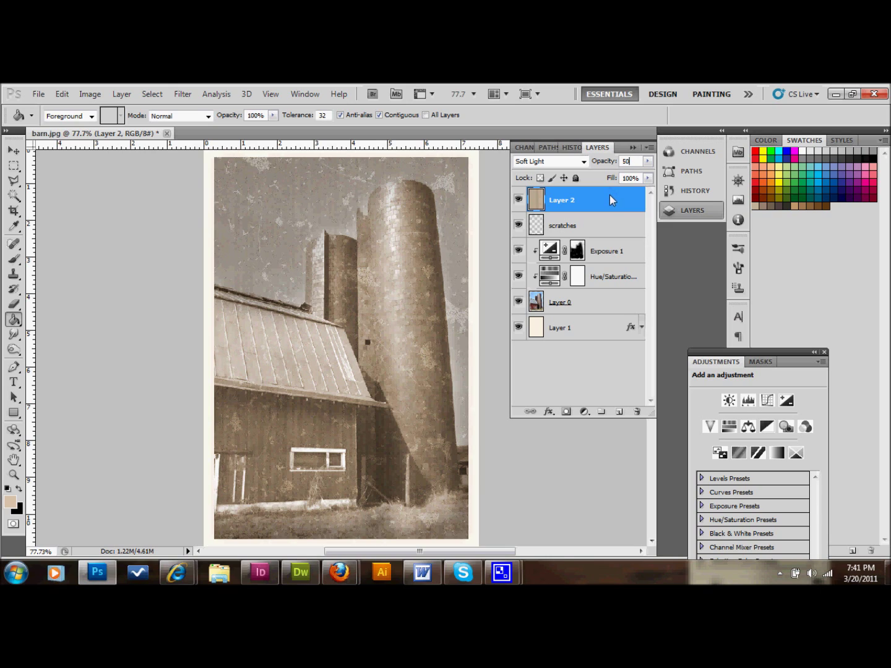
key("Return")
On the barn photo layer, draw a rectangular selection just inside the photo's edges and invert it
left_click(14, 166)
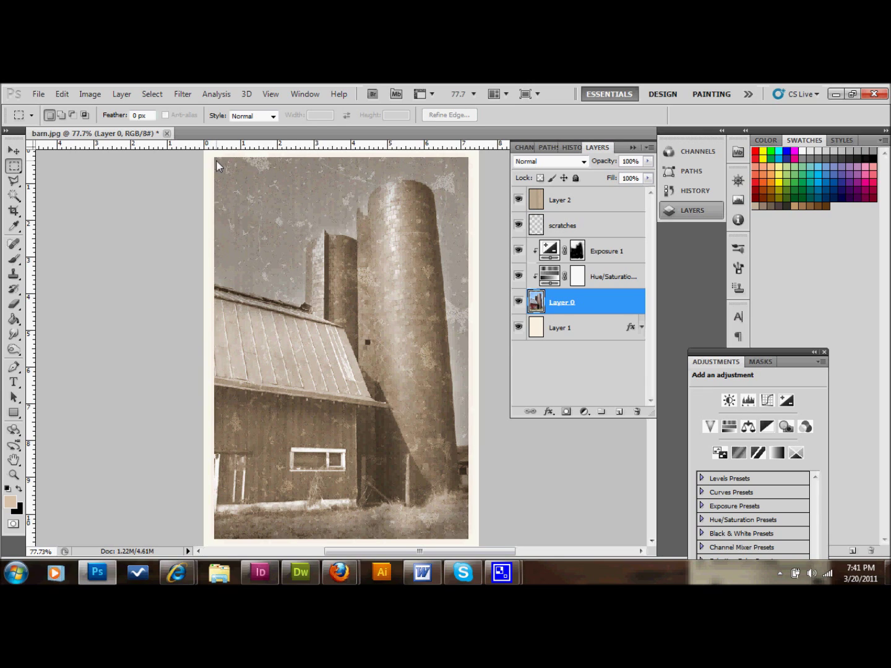
left_click_drag(216, 159, 465, 540)
left_click_drag(465, 540, 465, 537)
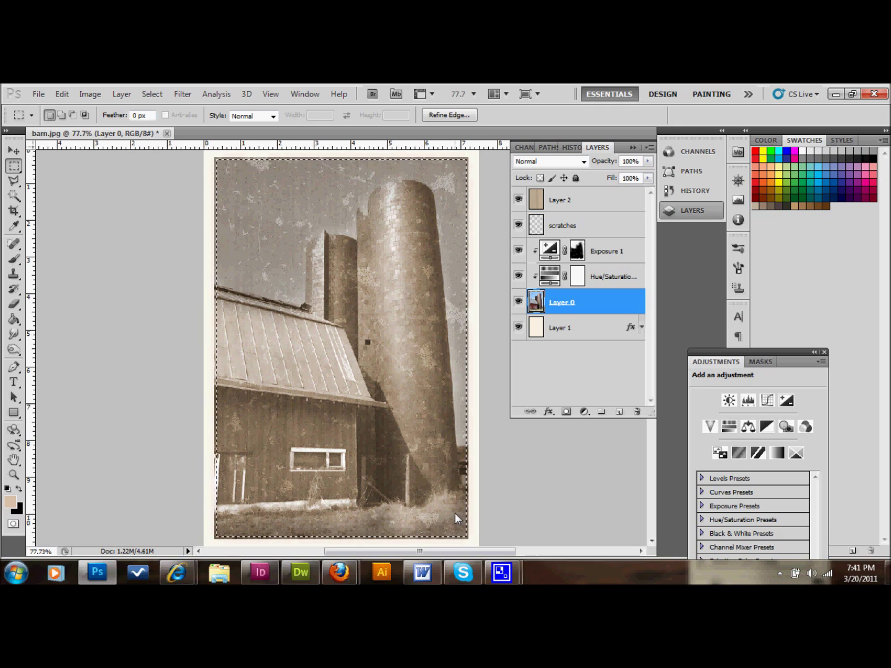
left_click(154, 94)
left_click(187, 148)
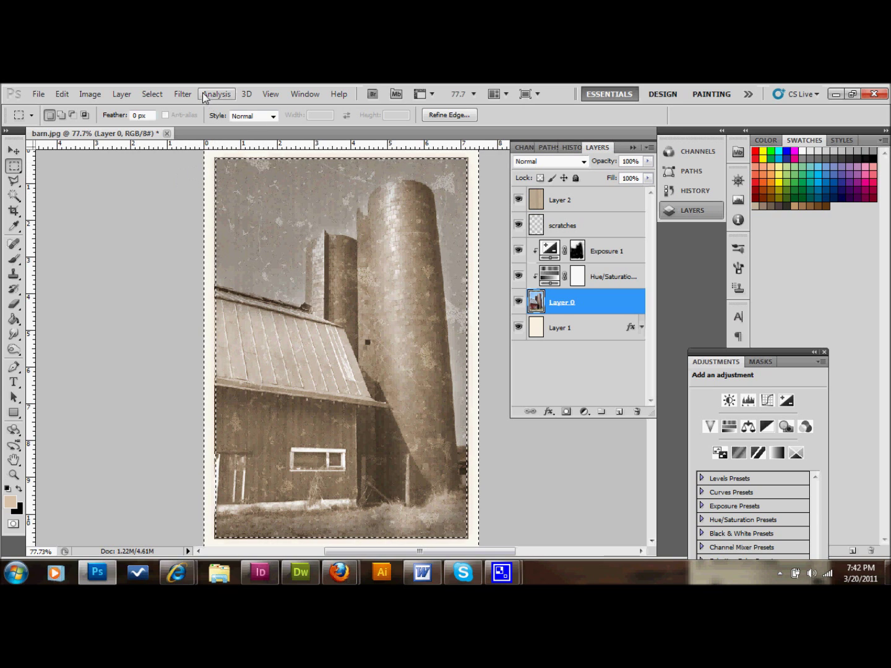
Soften the photo's selected edges with a Gaussian Blur of radius 2 pixels and deselect
left_click(183, 94)
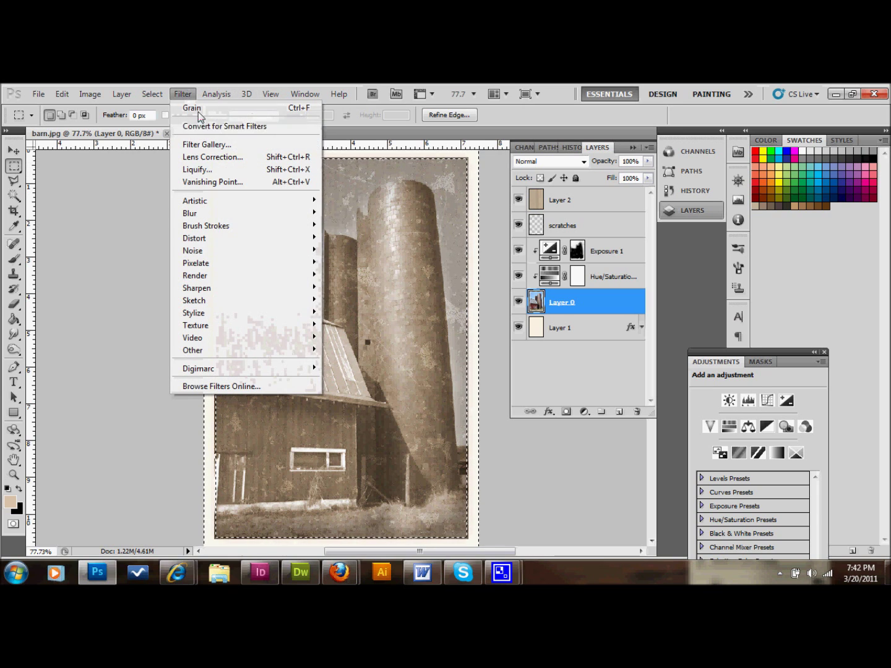
mouse_move(239, 220)
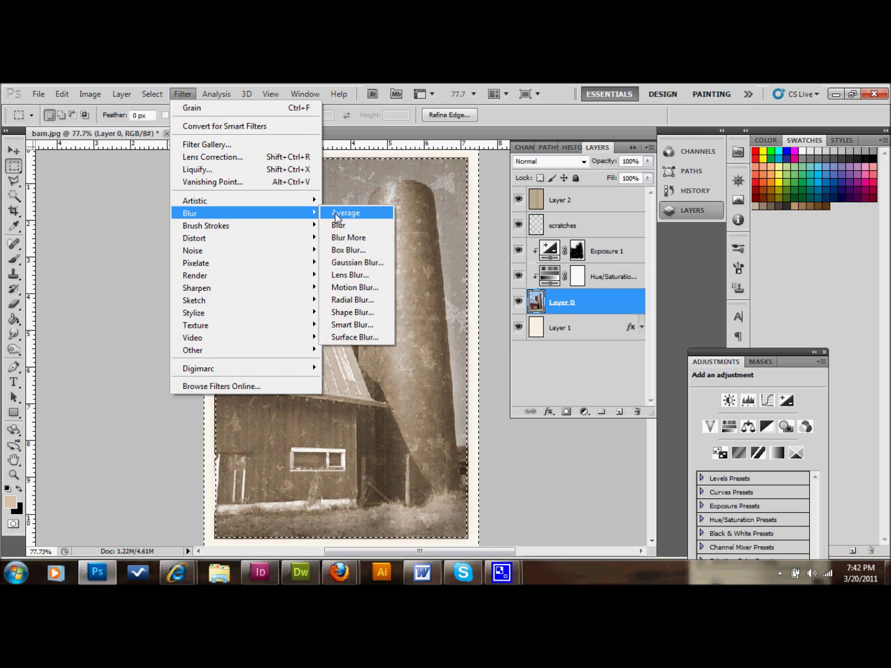
left_click(353, 262)
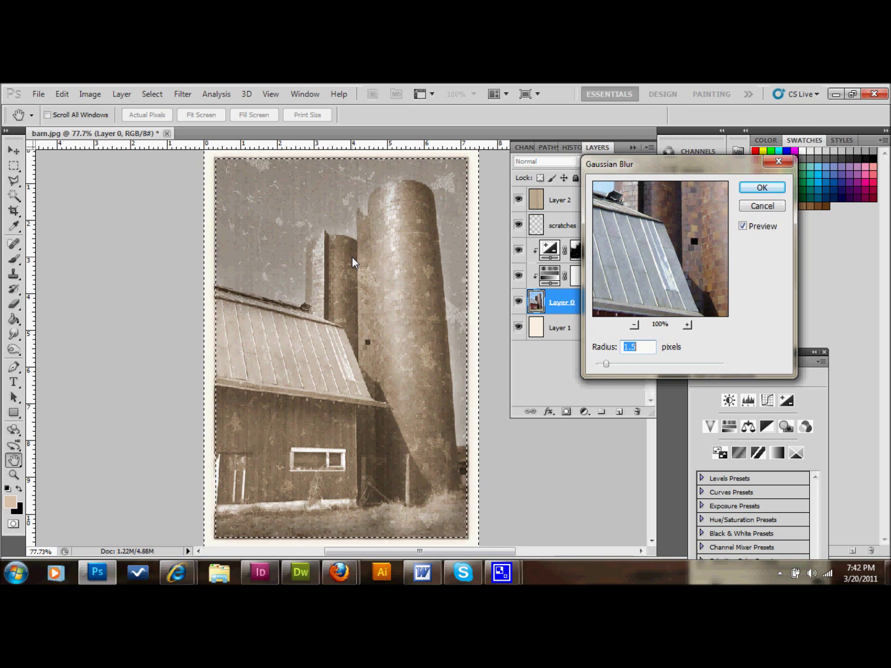
type("2")
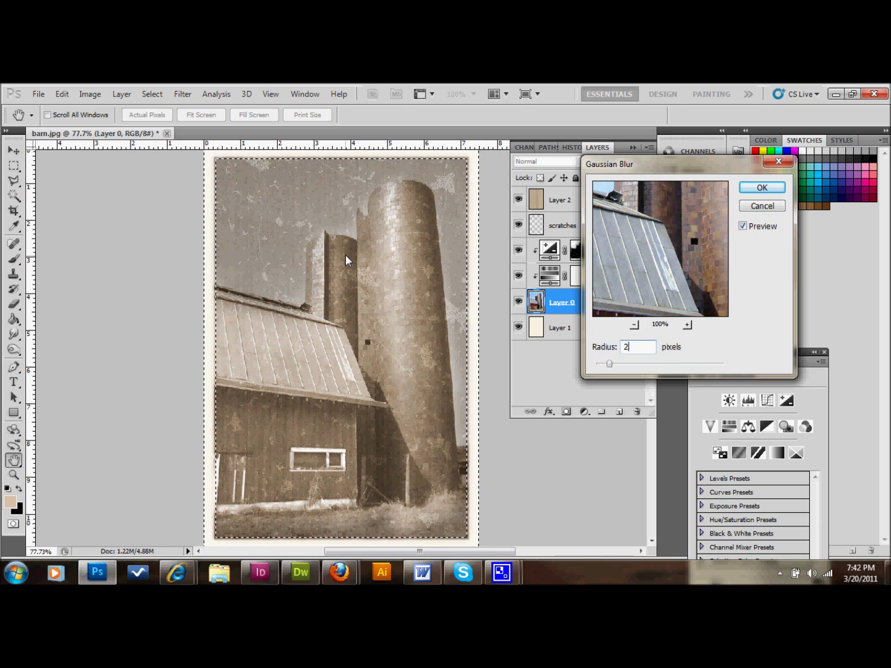
left_click(762, 187)
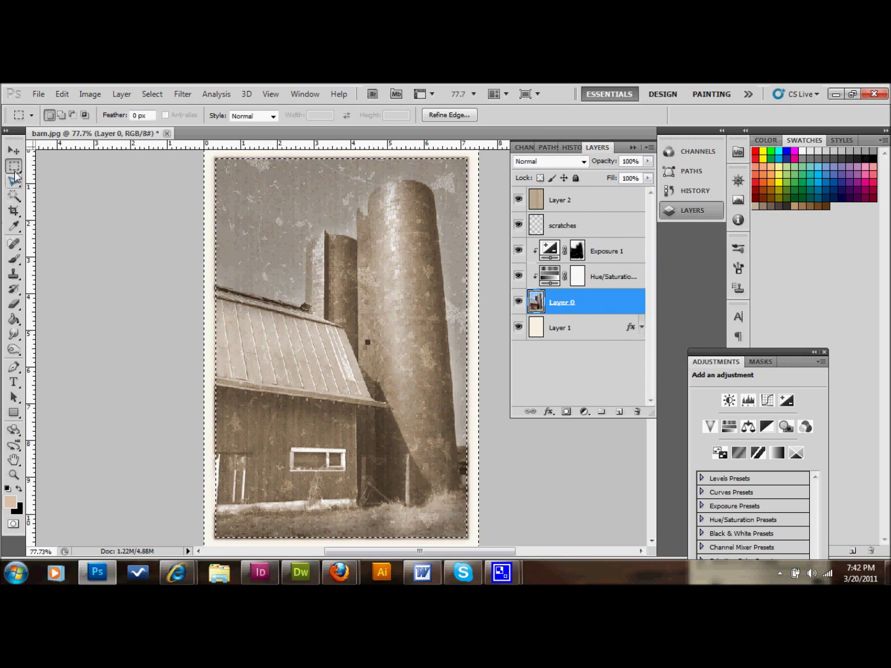
key("ctrl+d")
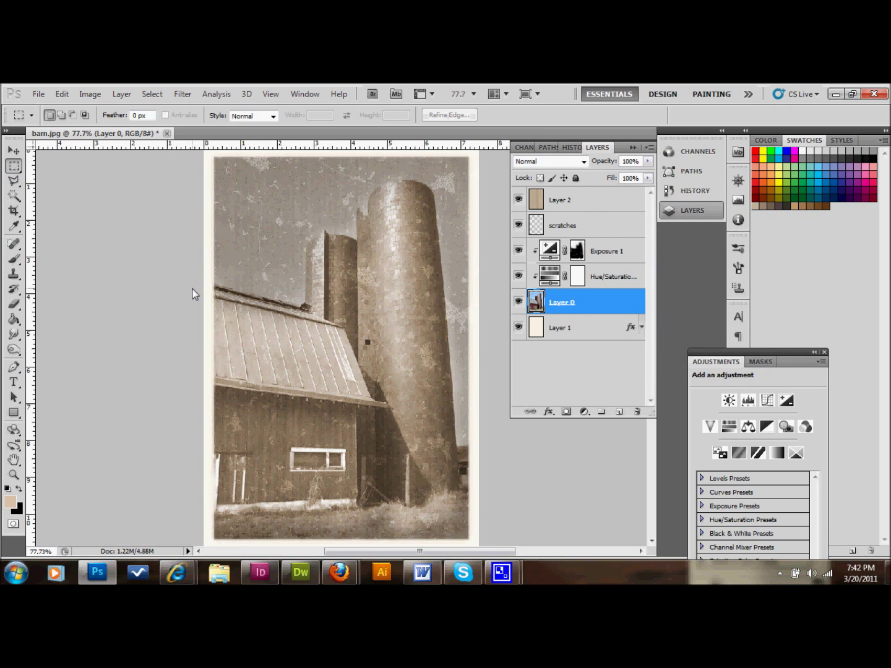